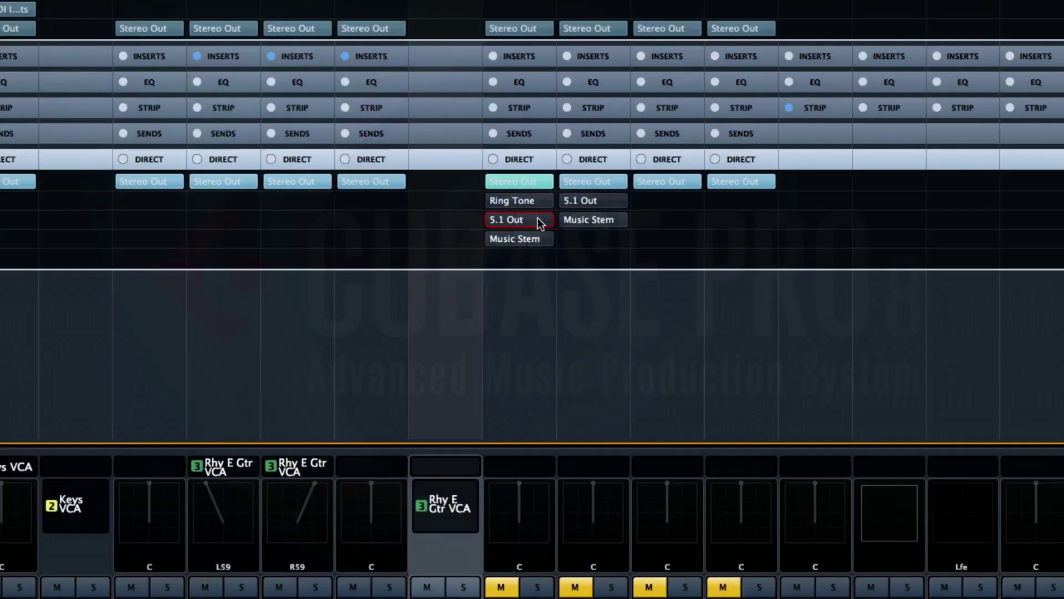
Step: Direct-route the first channel to 5.1 Out, and the second to Music Stem and 5.1 Out
click(573, 201)
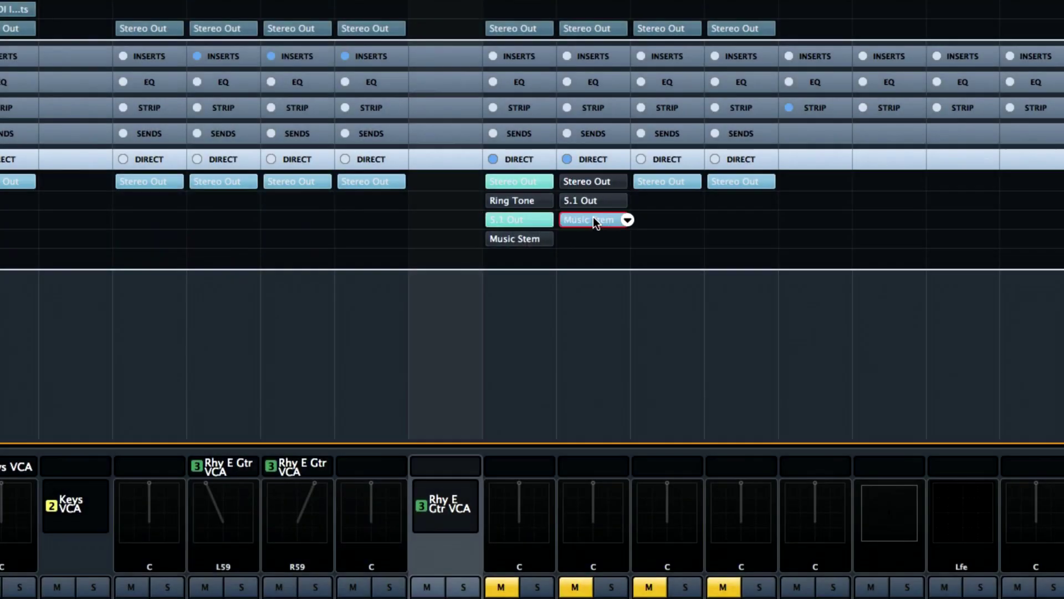
click(593, 219)
click(597, 200)
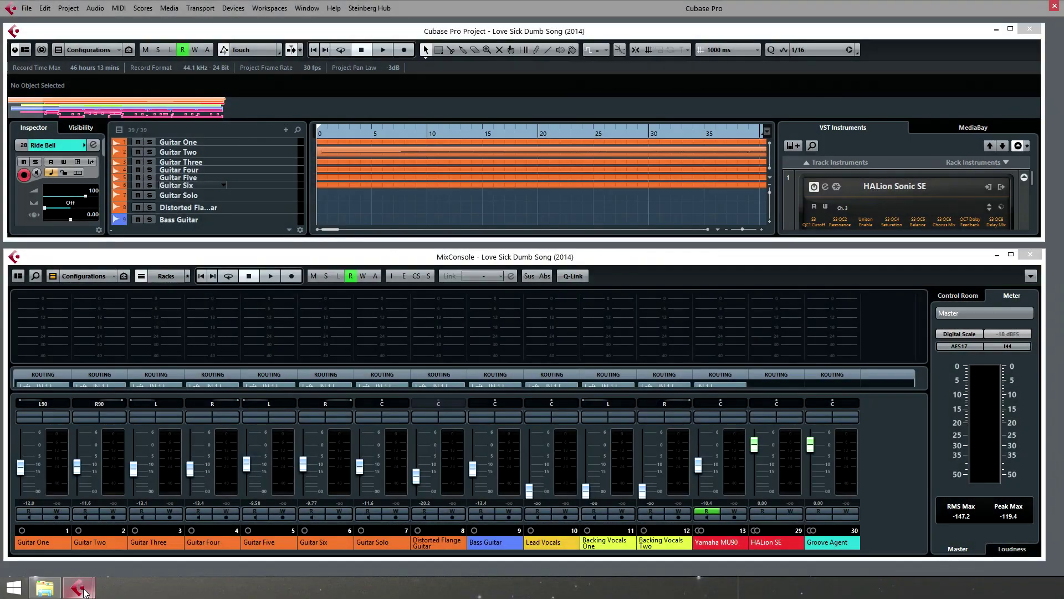
Step: Bring the Cubase windows back into view from the taskbar
mouse_move(84, 591)
mouse_move(73, 552)
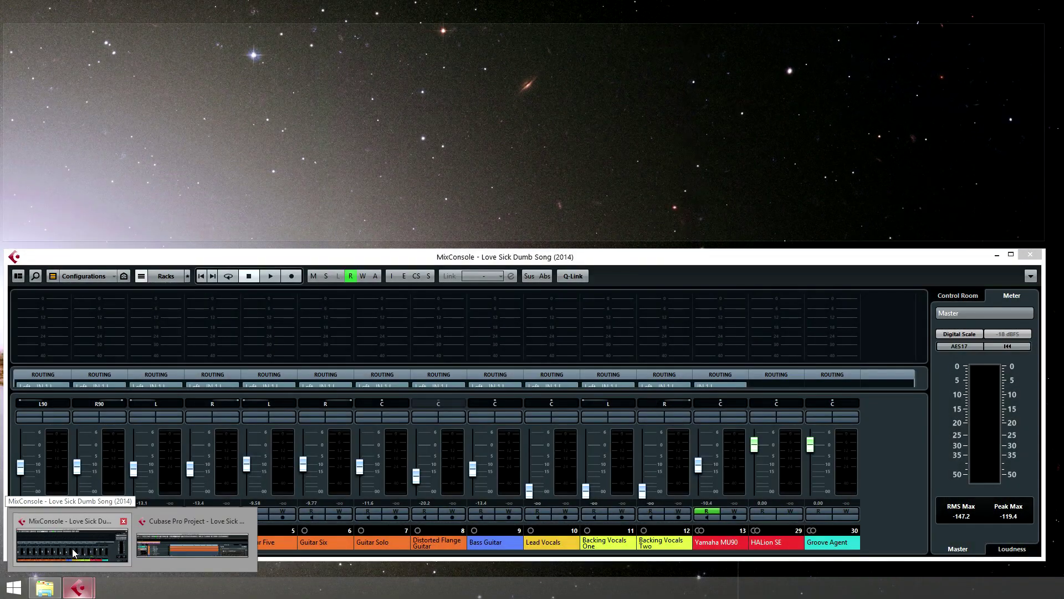
mouse_move(180, 548)
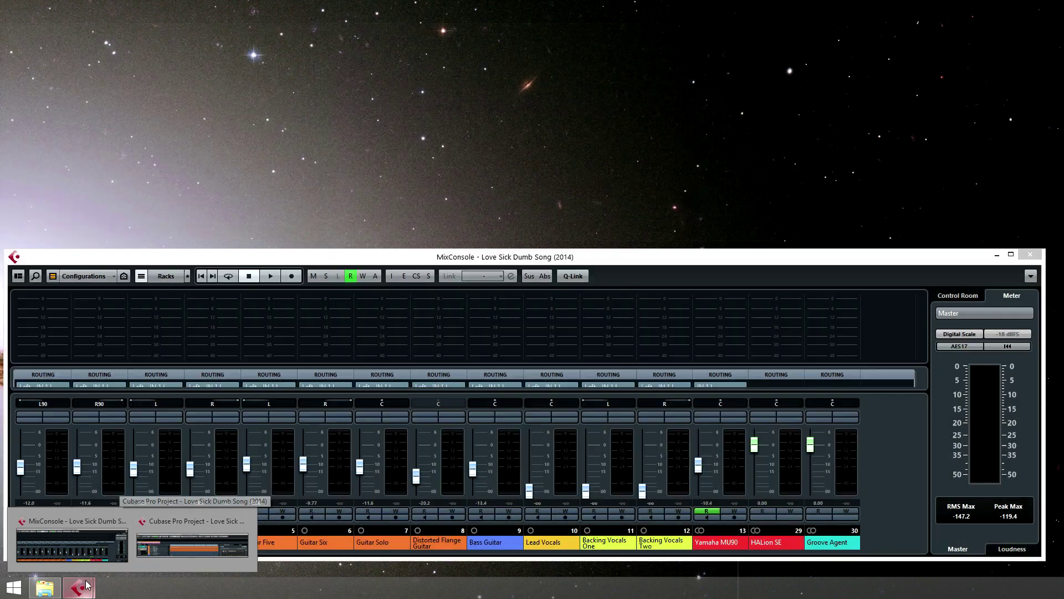
click(72, 545)
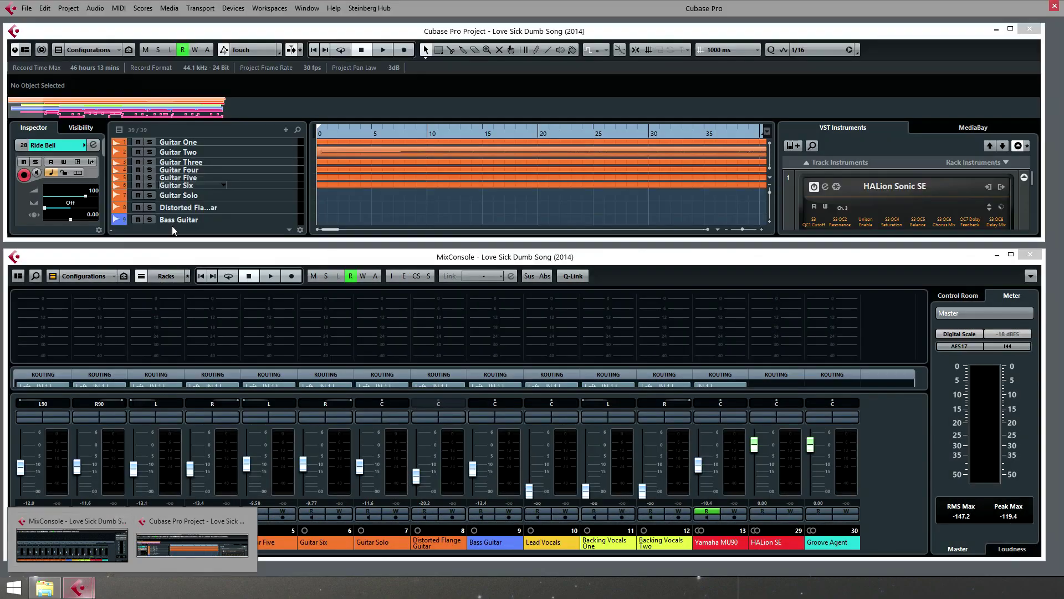
Step: Minimize all Cubase windows, then restore them all from the Window menu
click(305, 8)
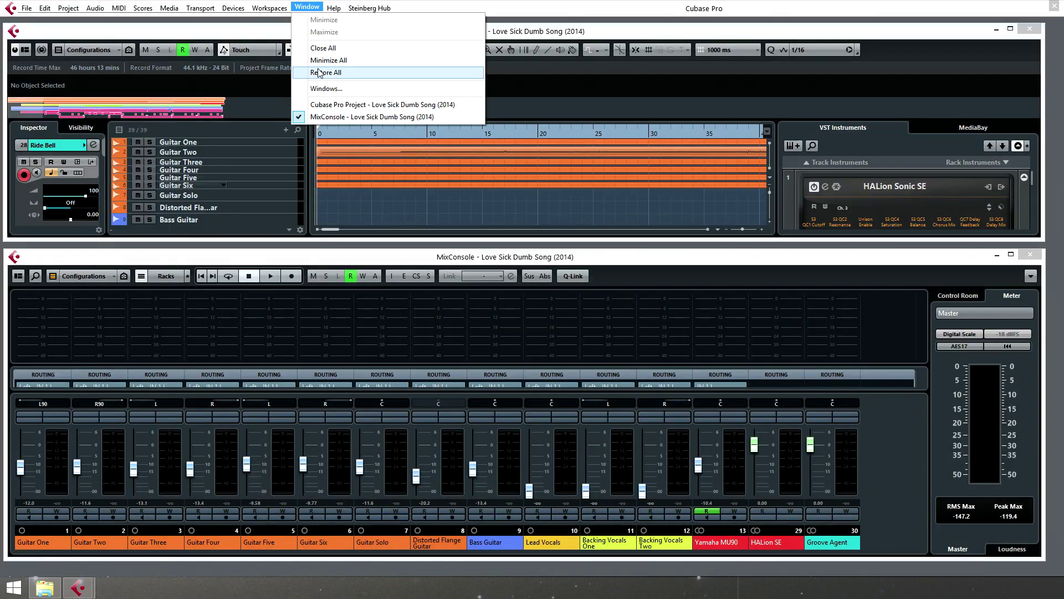
click(318, 61)
click(307, 7)
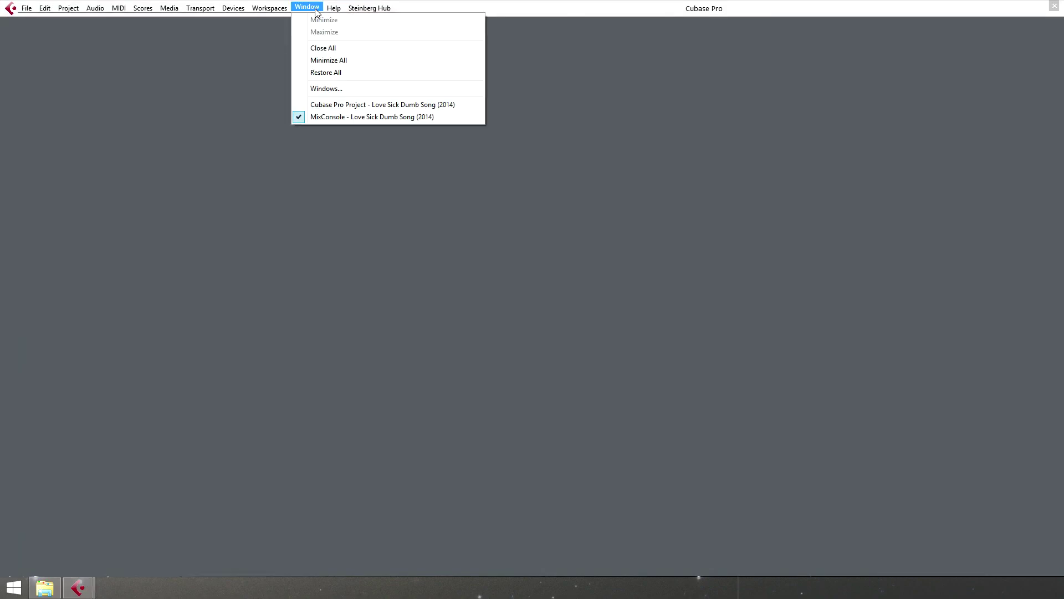
click(329, 73)
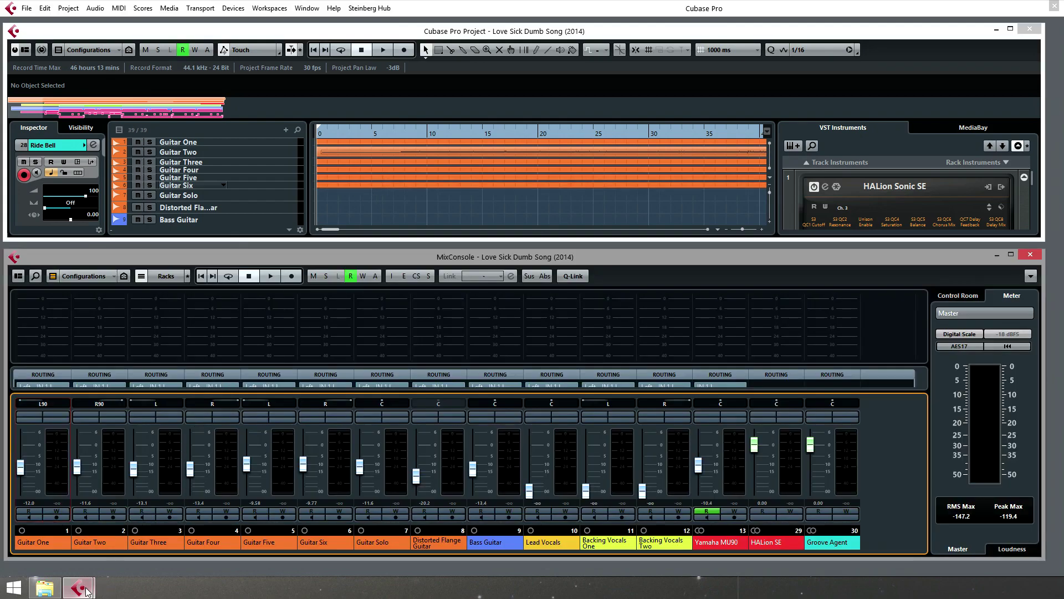
mouse_move(87, 592)
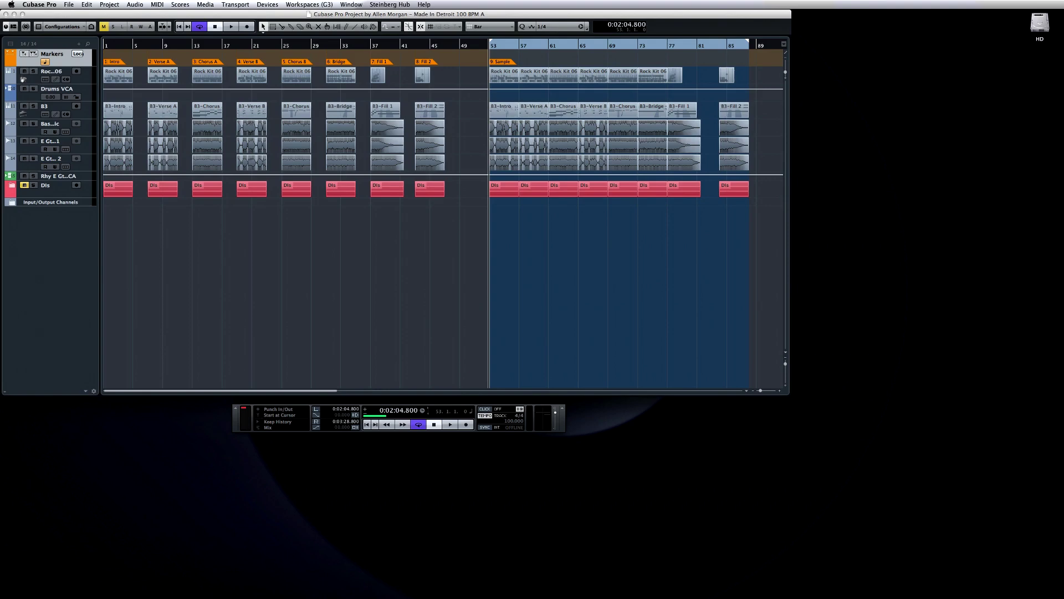
Step: Recall workspaces with the Alt+2, Alt+1 and Alt+4 key commands
key(alt+2)
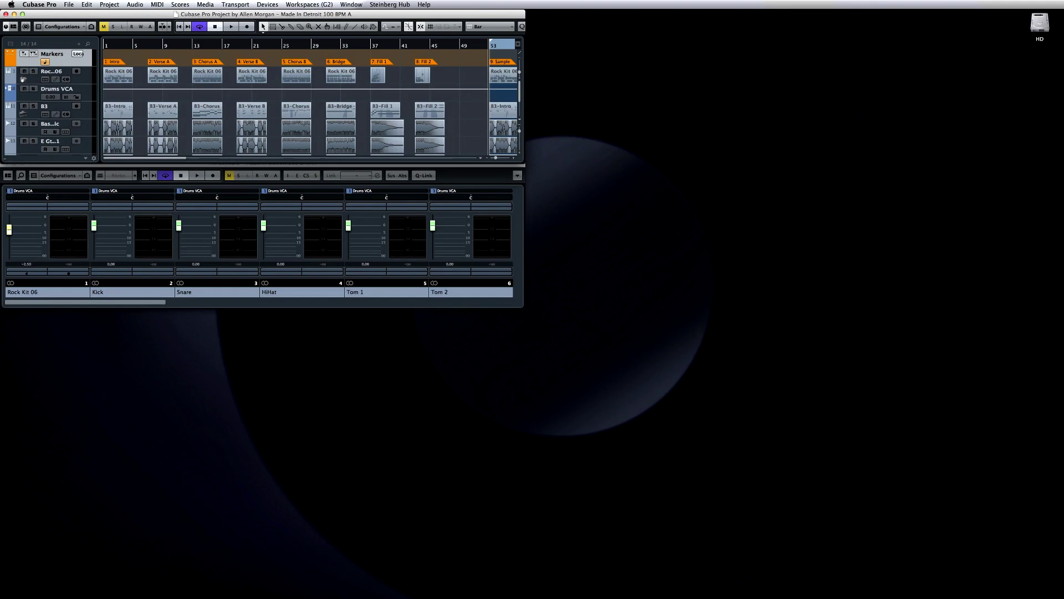
key(alt+1)
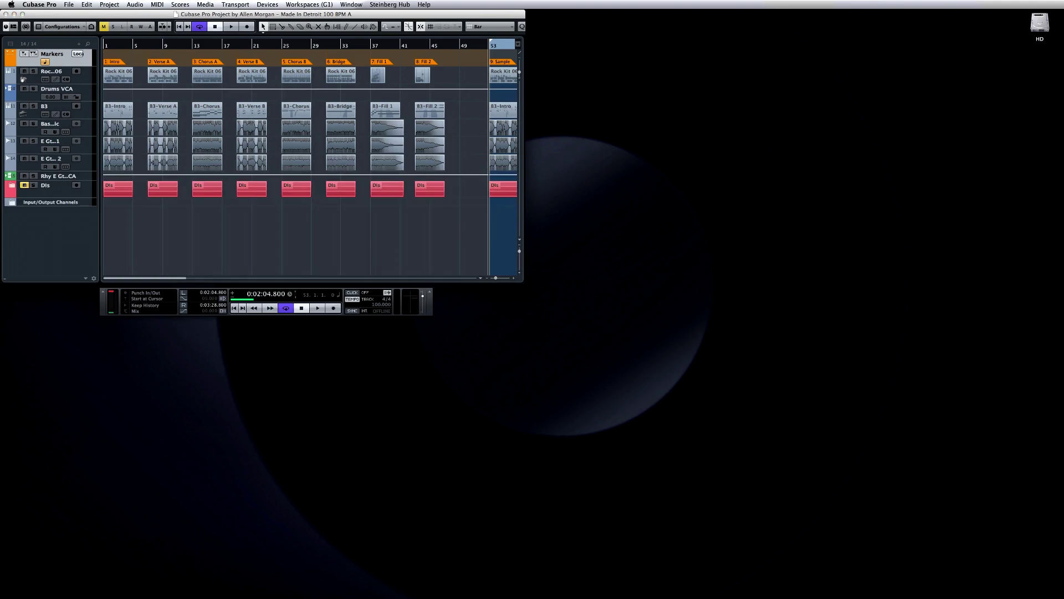
key(alt+4)
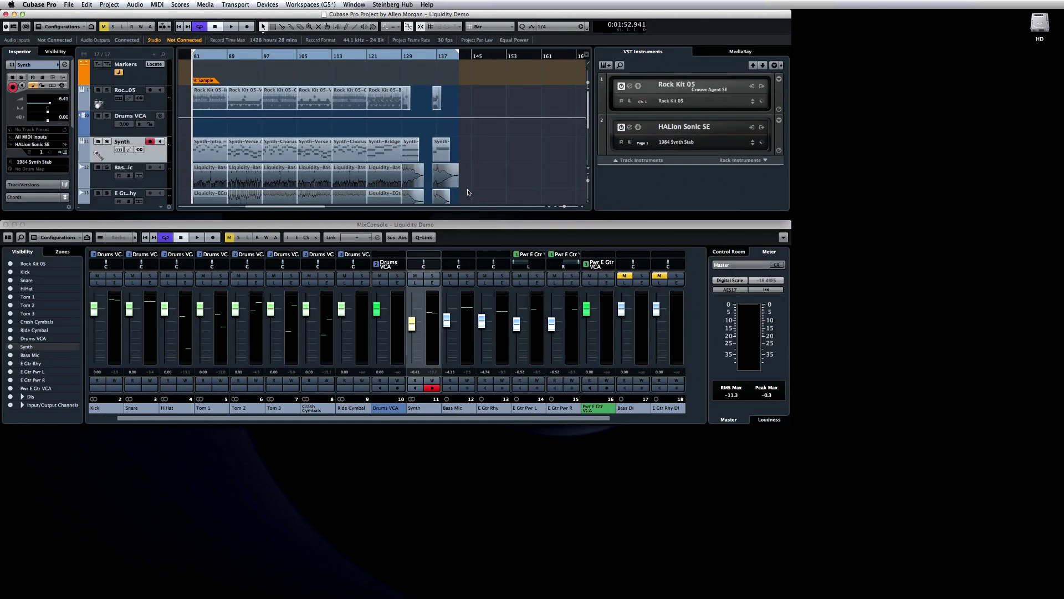
Step: Load Project (minimal), Project + MixConsole (minimal), then Channel Settings (HD) workspaces, and open Organize
click(310, 5)
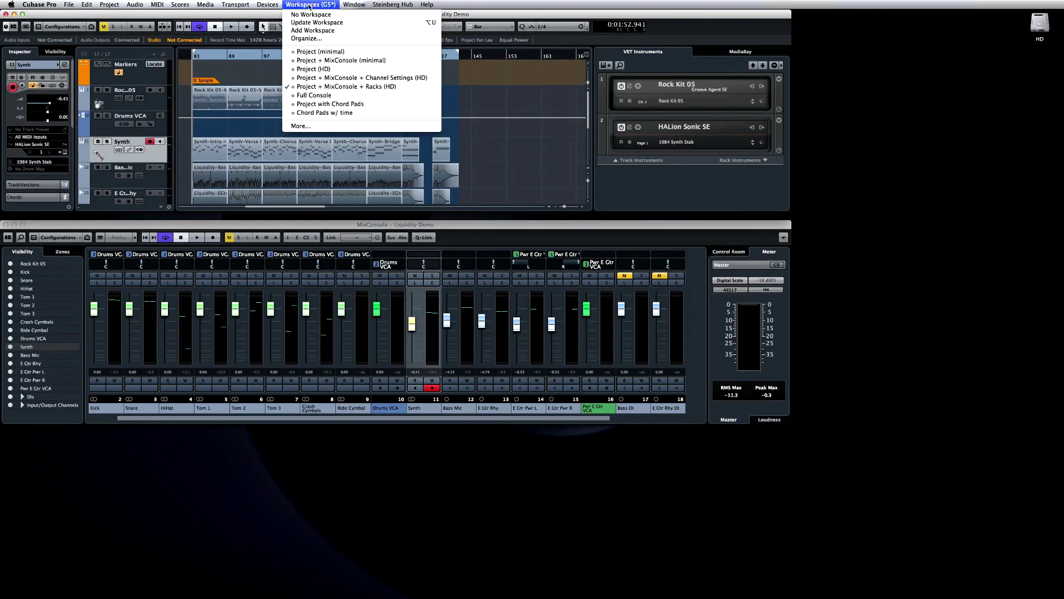
click(296, 52)
click(305, 4)
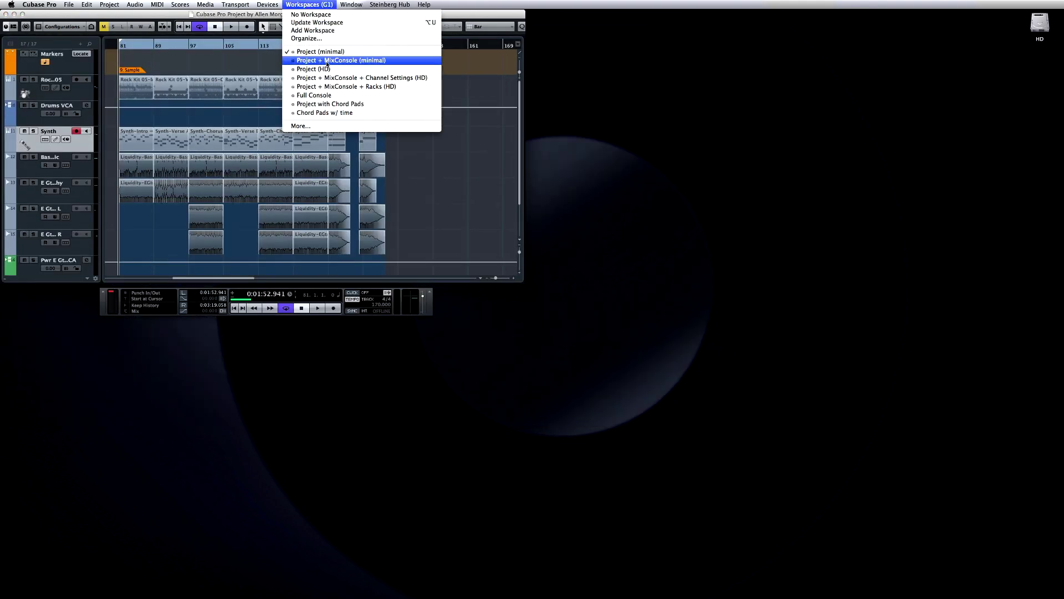
click(420, 60)
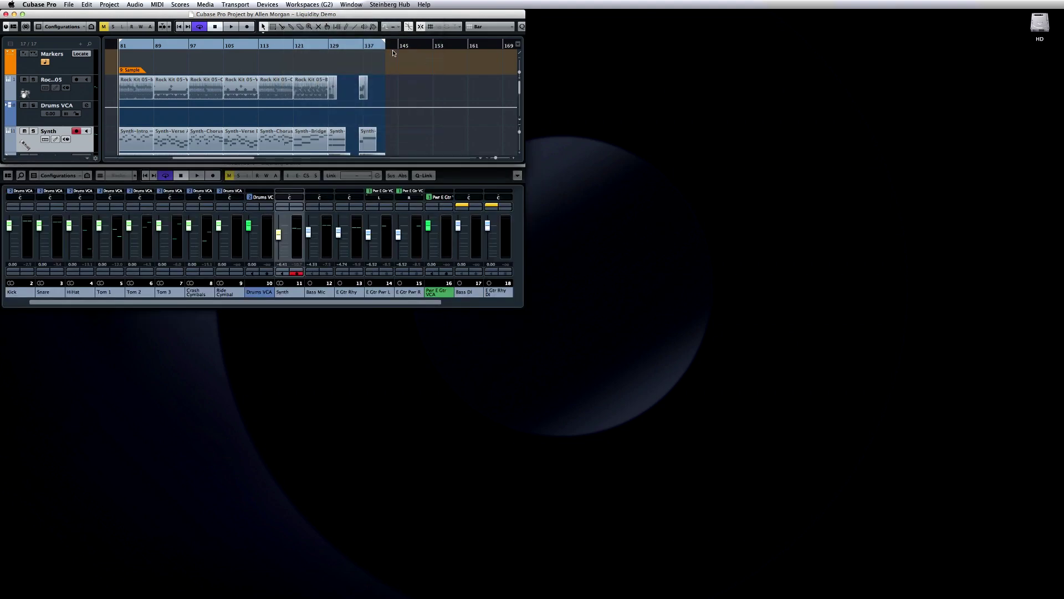
click(318, 5)
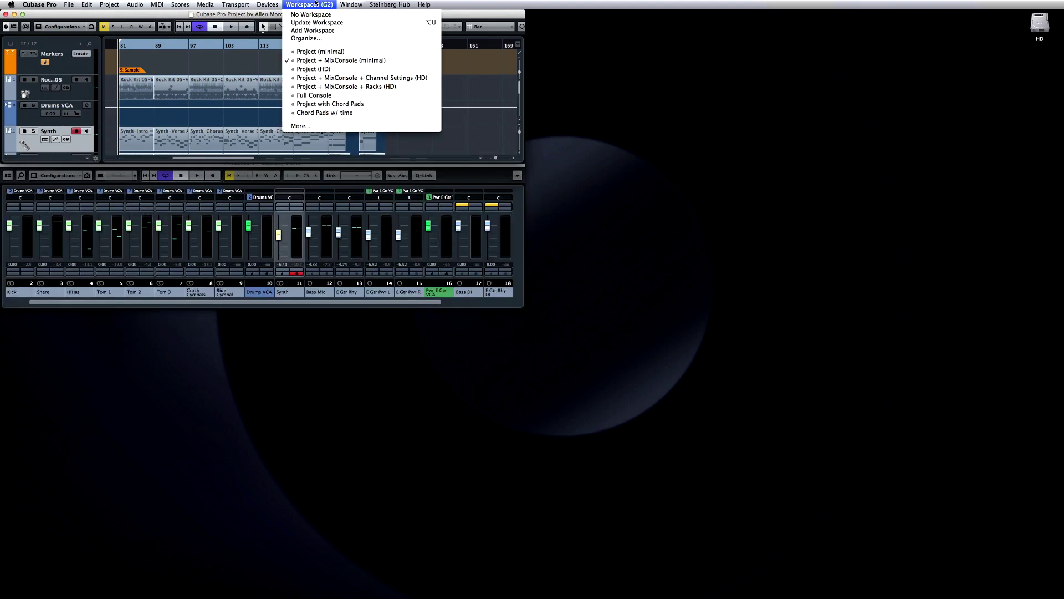
click(407, 78)
click(309, 5)
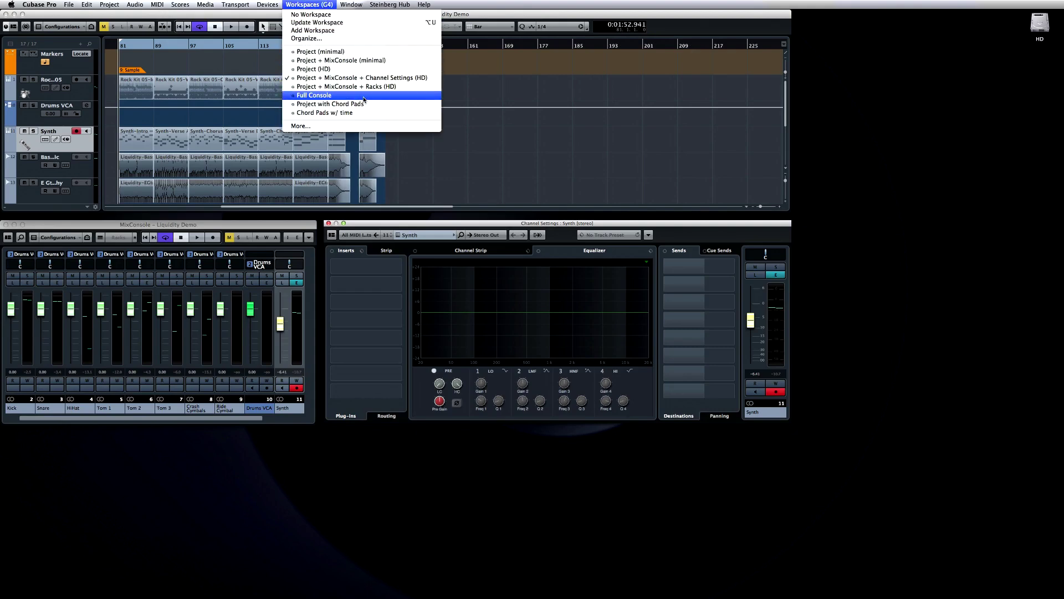
click(315, 38)
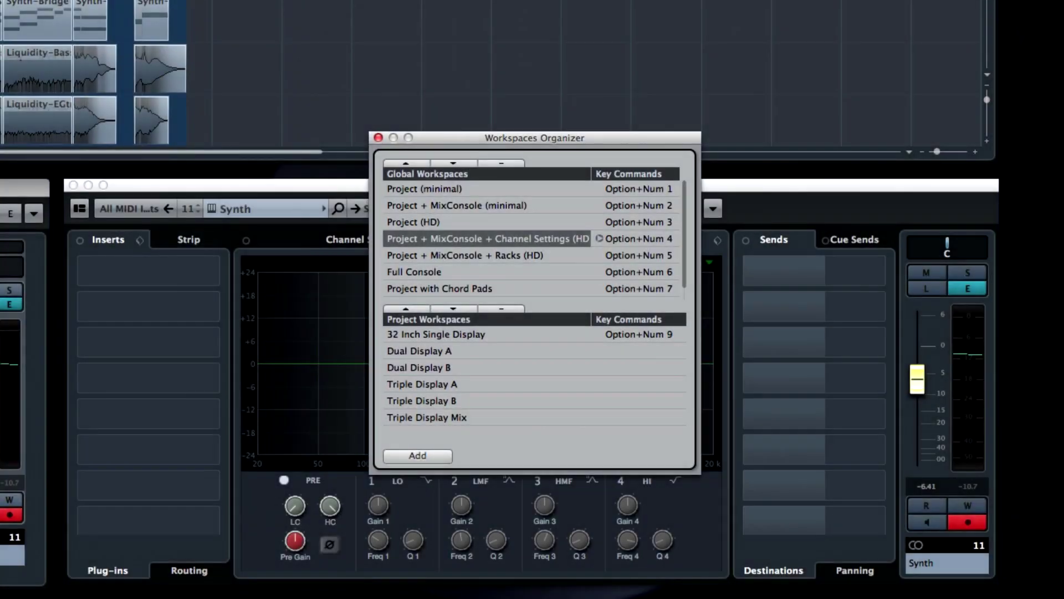
Step: Recall the Project (minimal) and Project + MixConsole (minimal) workspaces with Alt+Num 1 and Alt+Num 2
key(alt+KP_1)
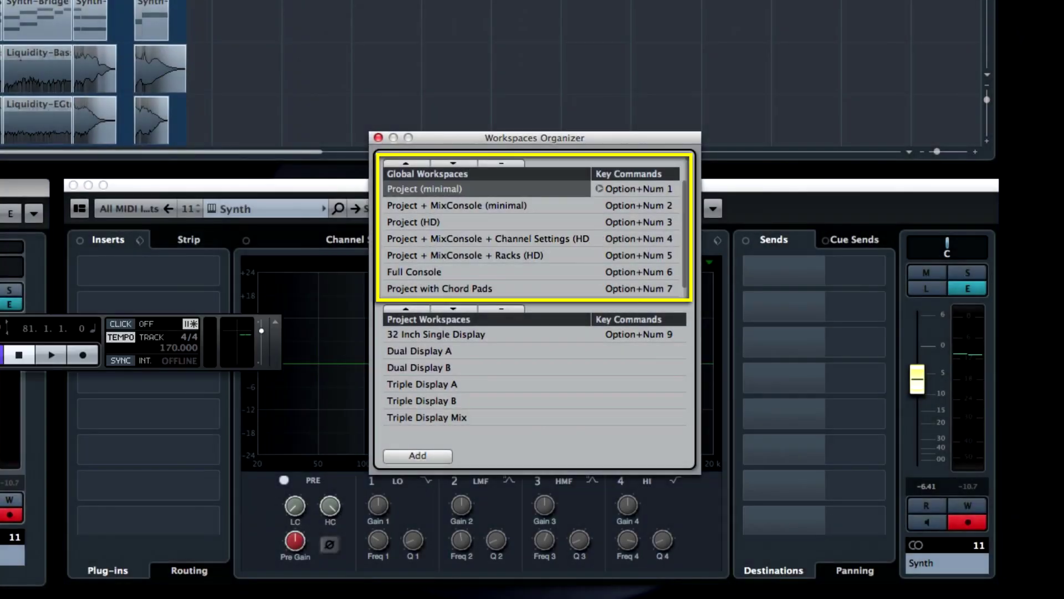
key(alt+KP_2)
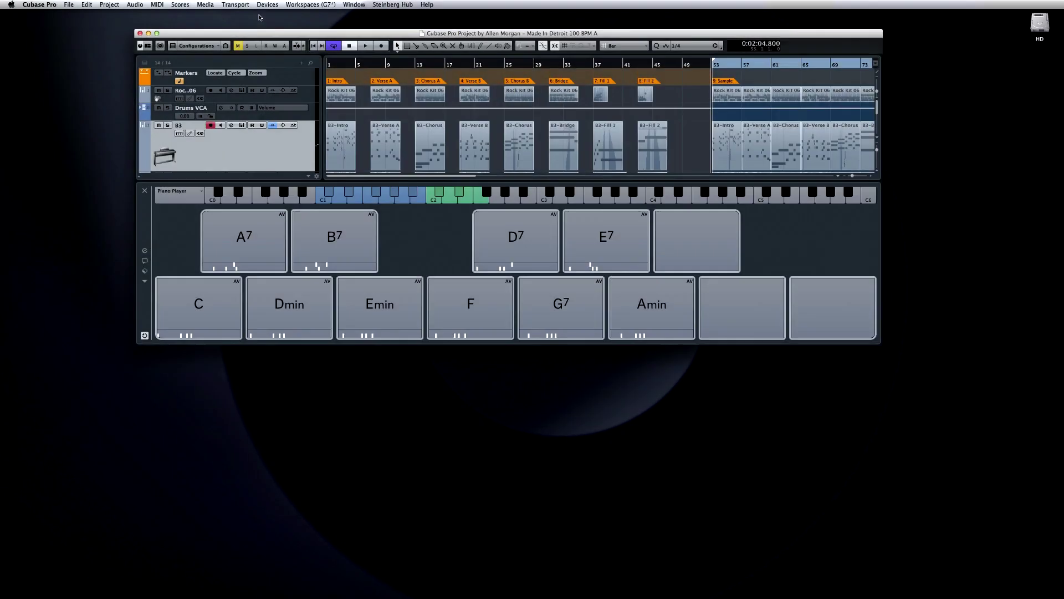
Step: Show the Time Display window and the transport panel
click(267, 5)
click(280, 102)
click(243, 4)
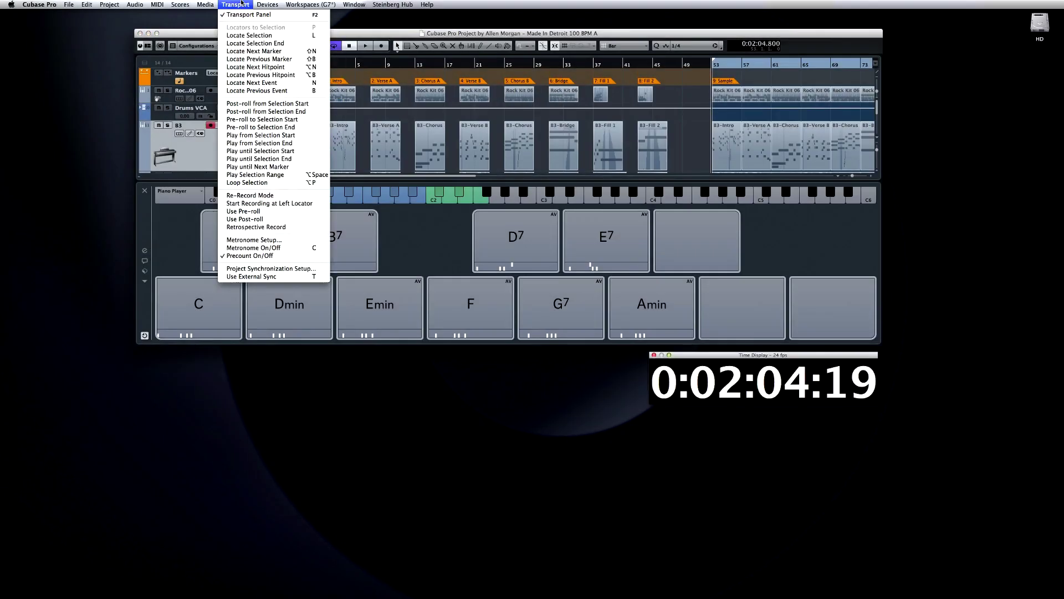
click(242, 15)
Step: Save the layout as a new global workspace named 'Chord Pads w/ time'
click(292, 5)
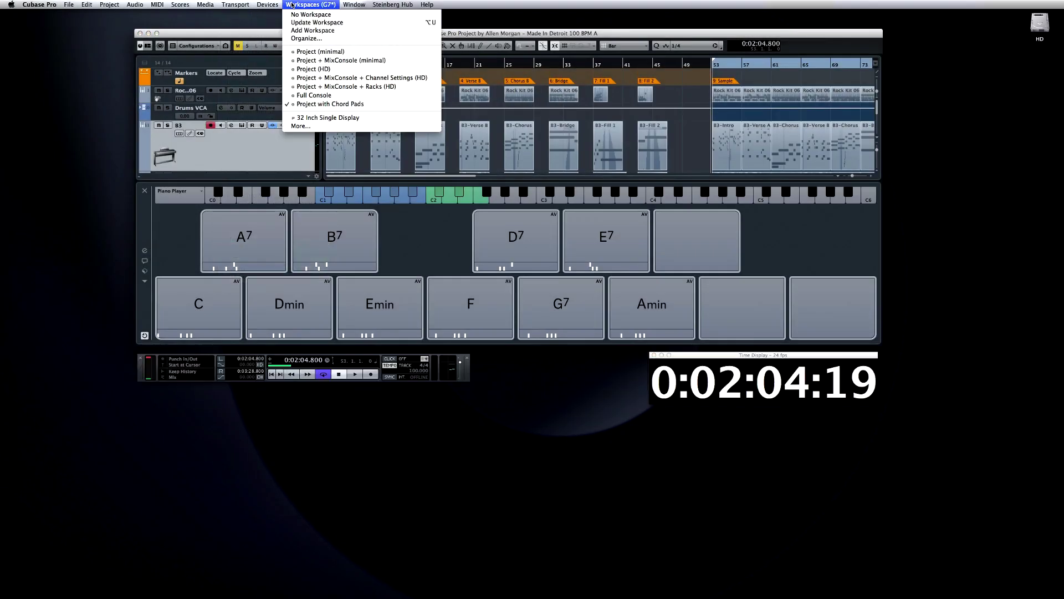
click(294, 30)
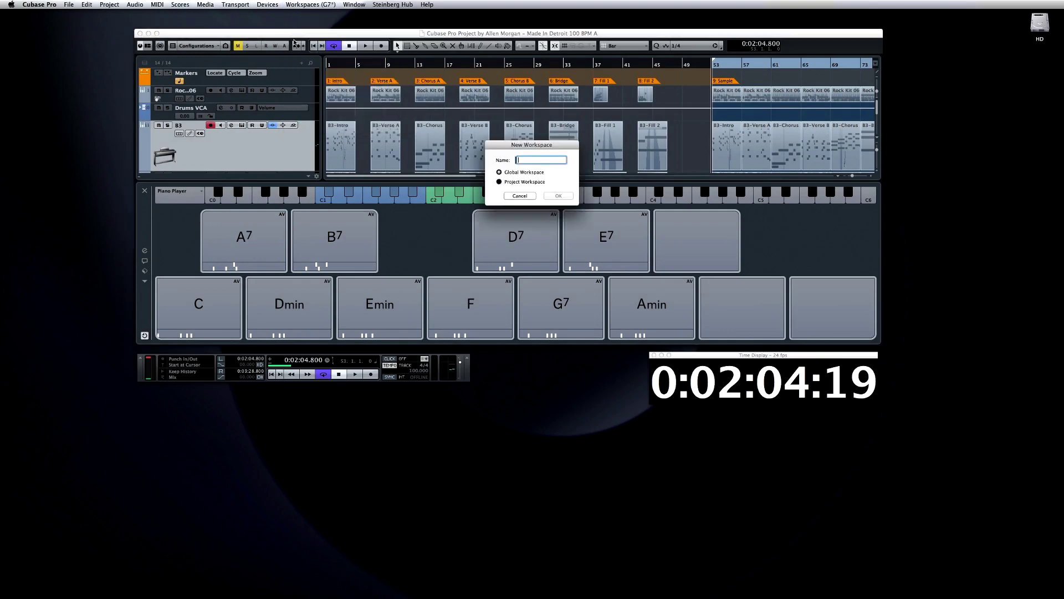
text(Chord Pads w/ time)
key(Tab)
key(Tab)
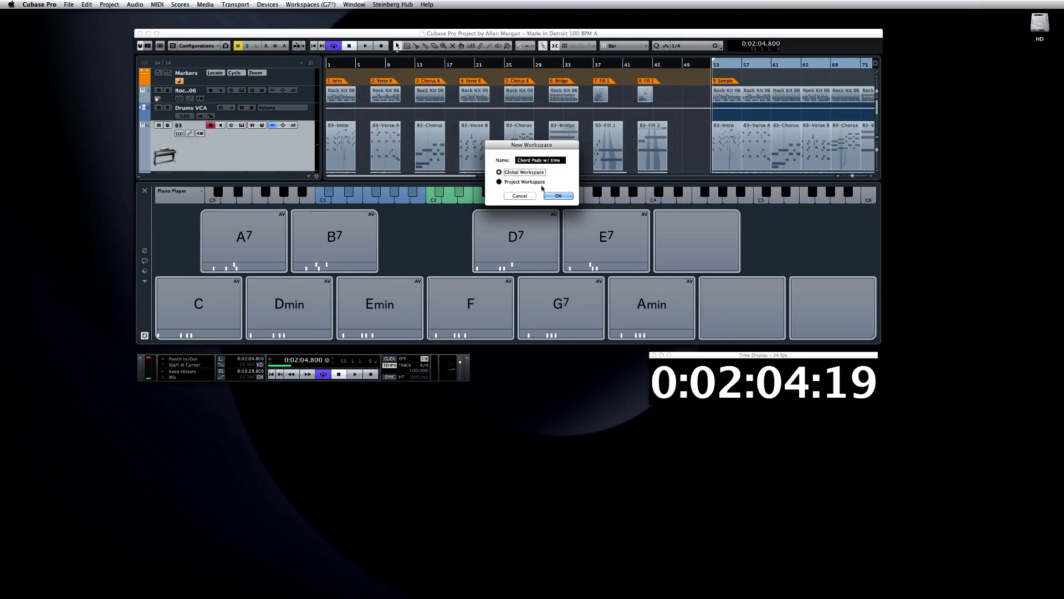
click(551, 197)
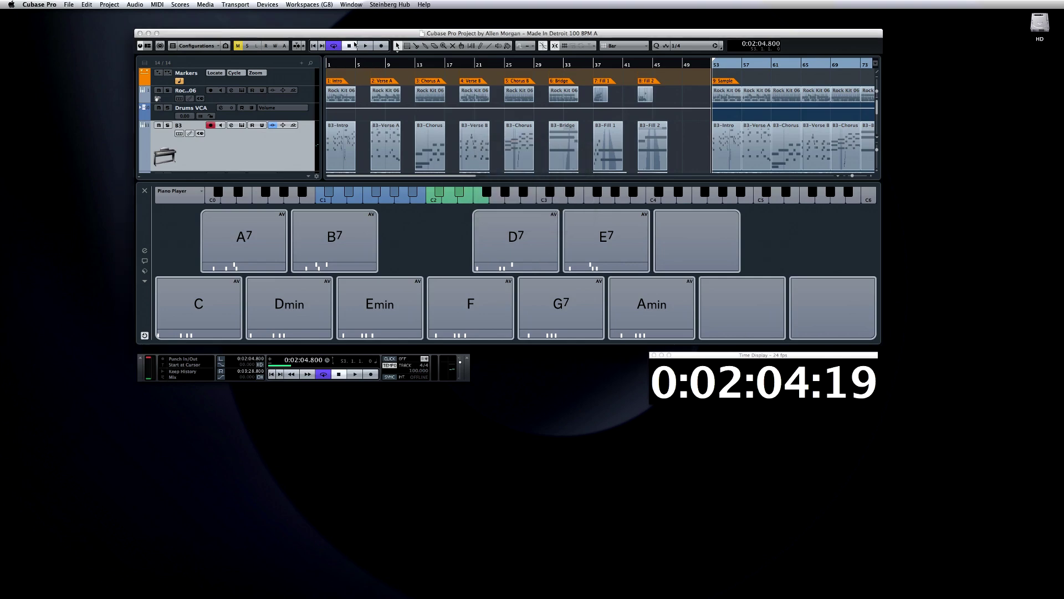
Step: Switch to Project (HD), return to Chord Pads w/ time, and update that workspace
click(309, 4)
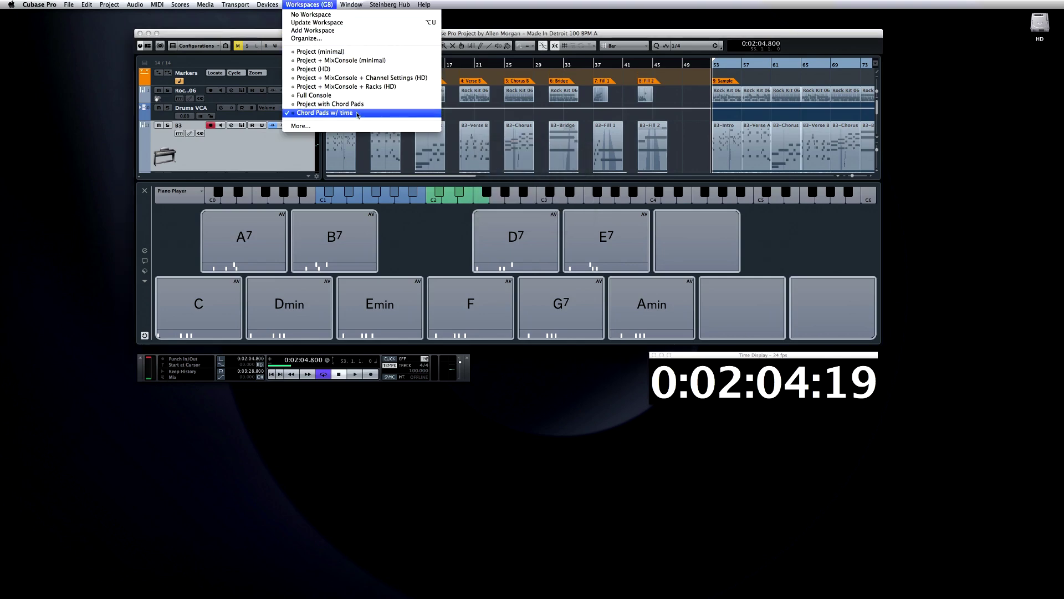
click(371, 71)
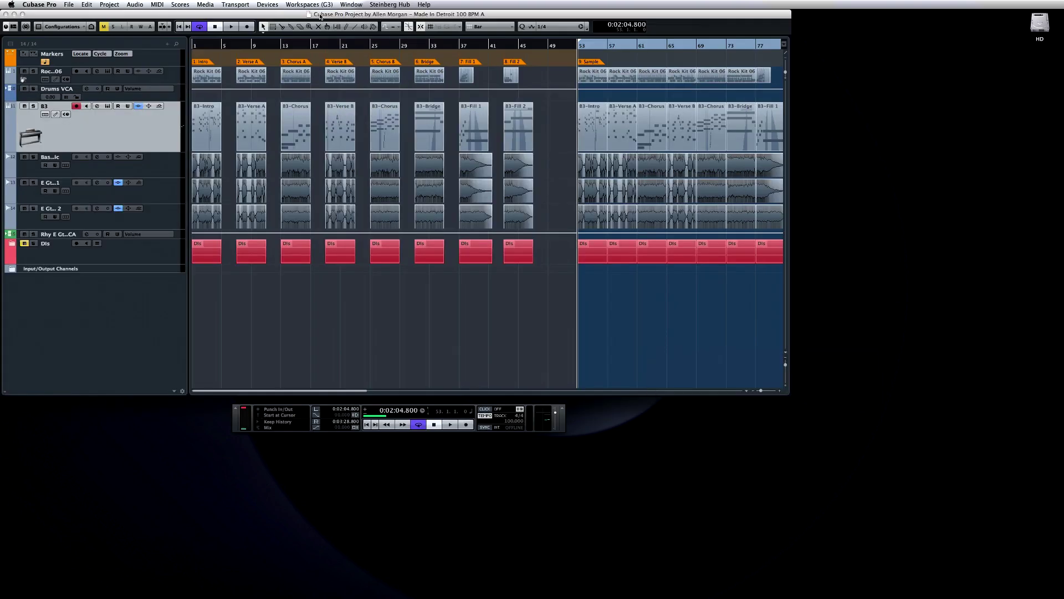
click(313, 4)
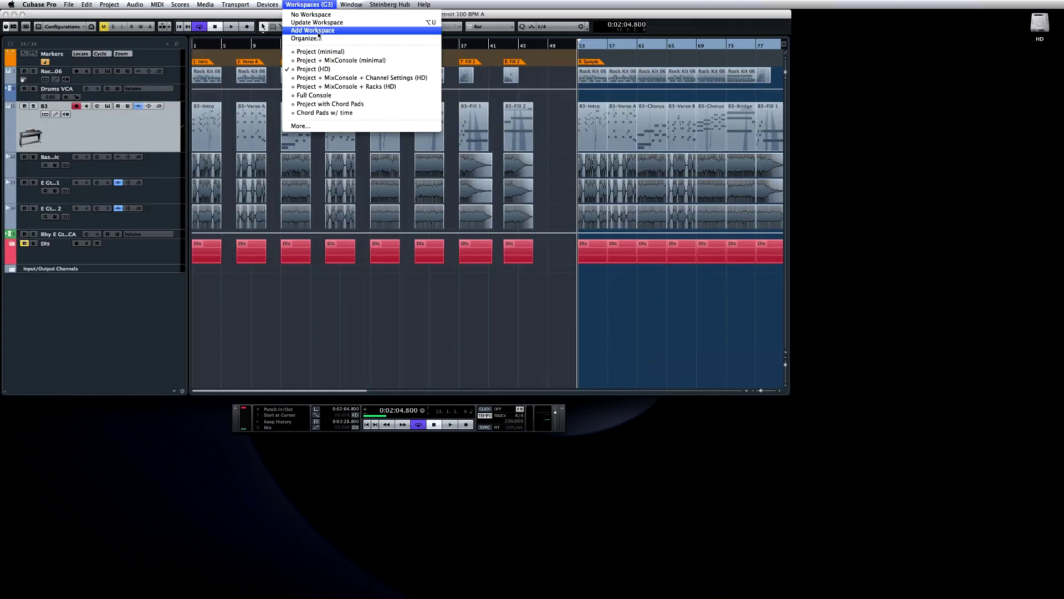
click(321, 113)
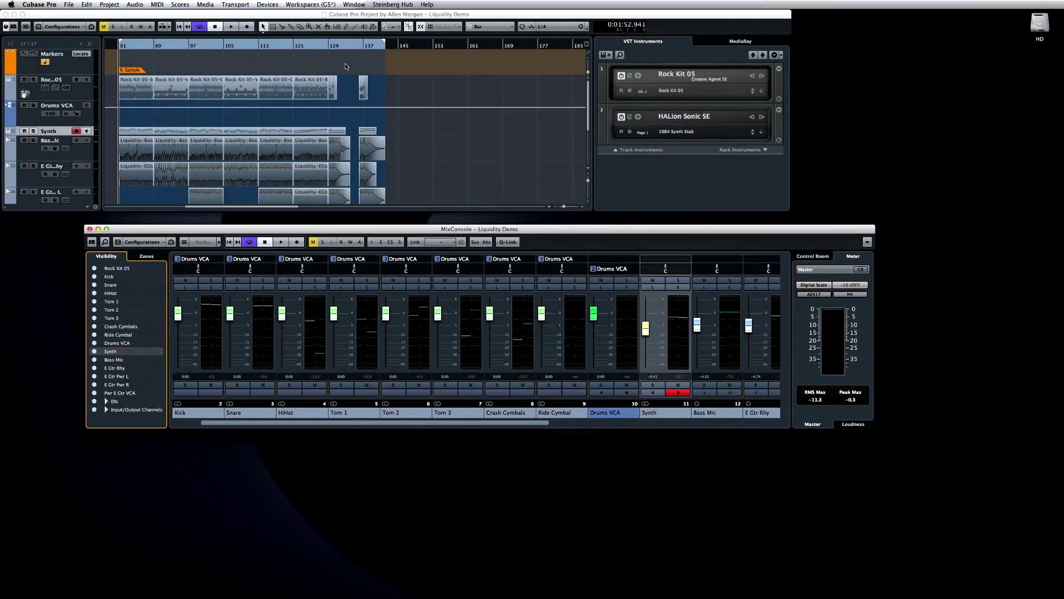
click(309, 5)
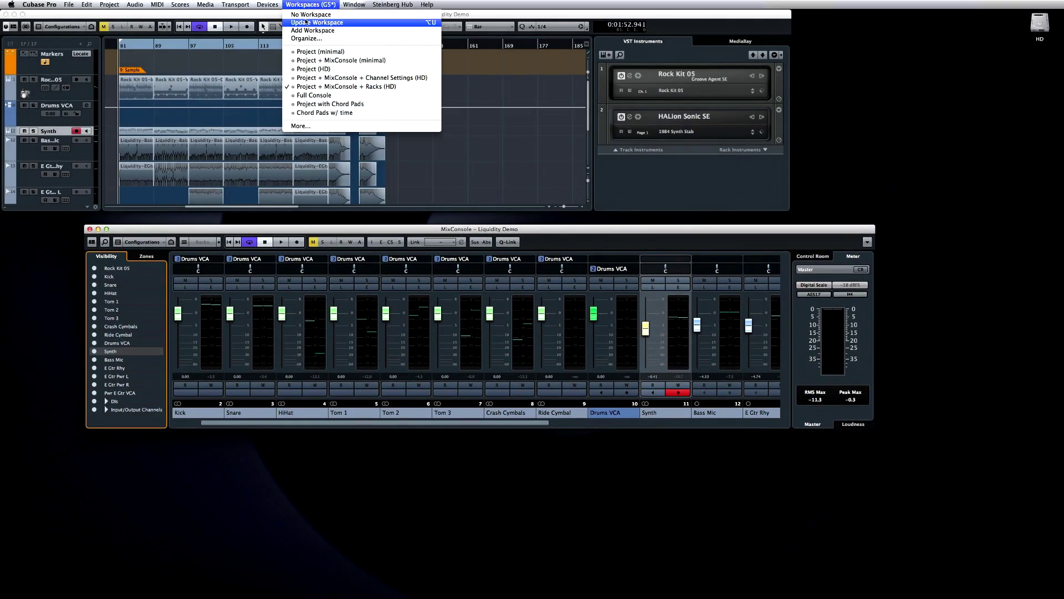
click(305, 21)
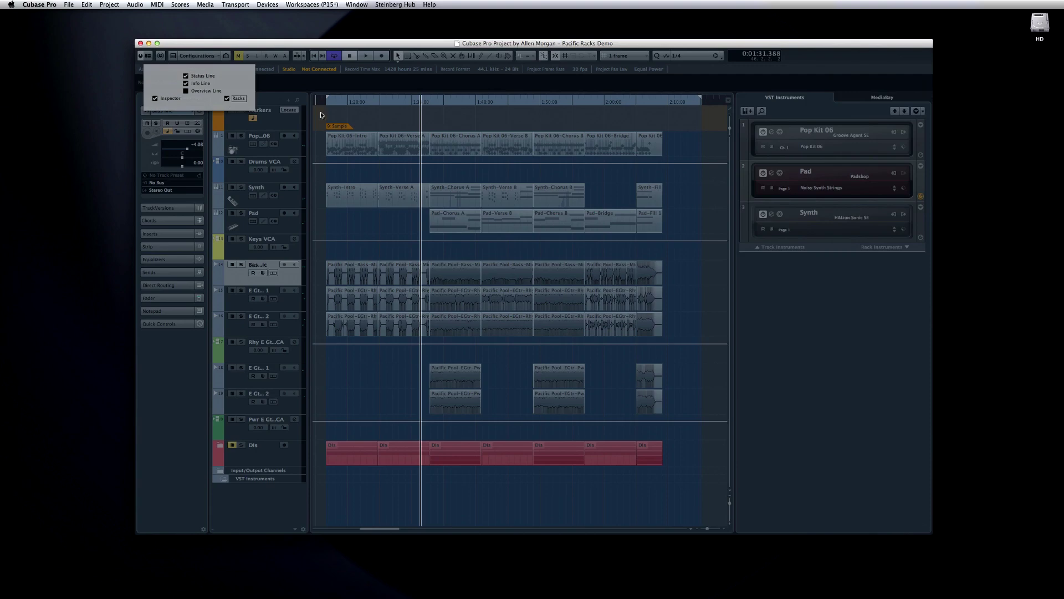
Step: Show the MediaBay in the right zone and display the VST Sound library's content folders
click(744, 315)
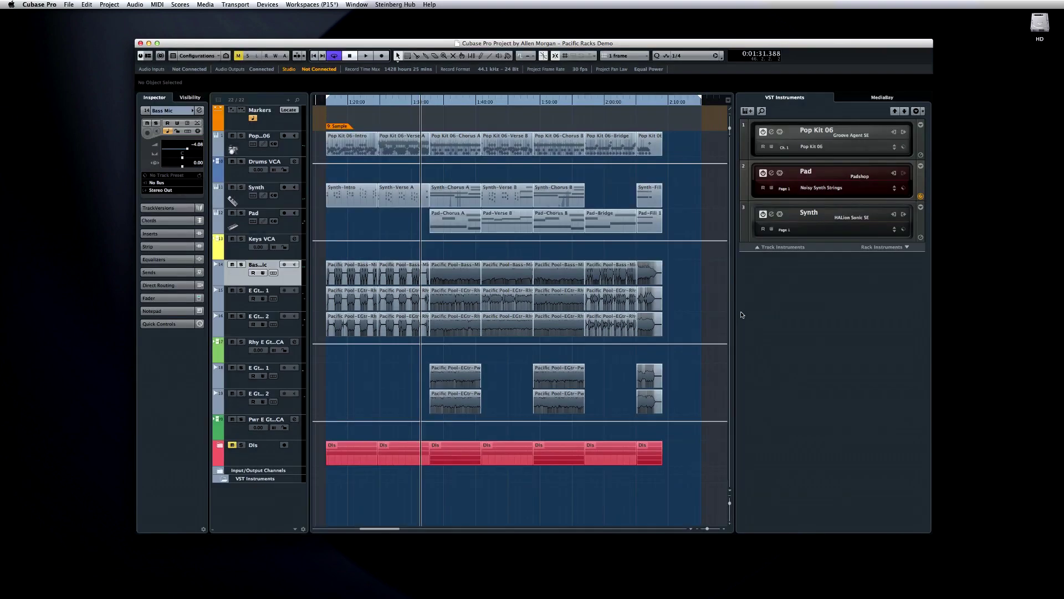
click(858, 99)
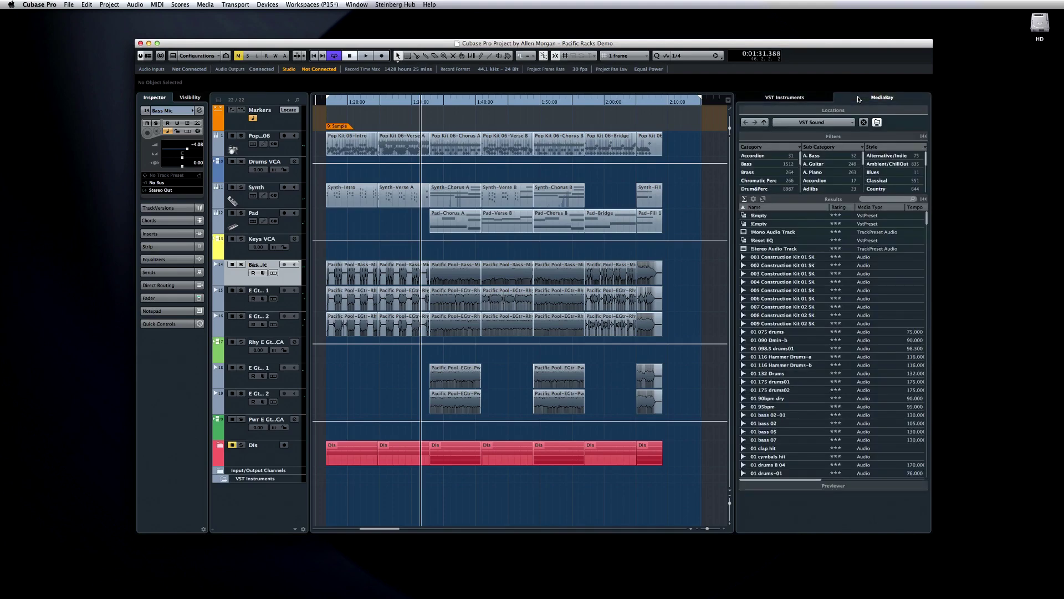
scroll(791, 248, down, 10)
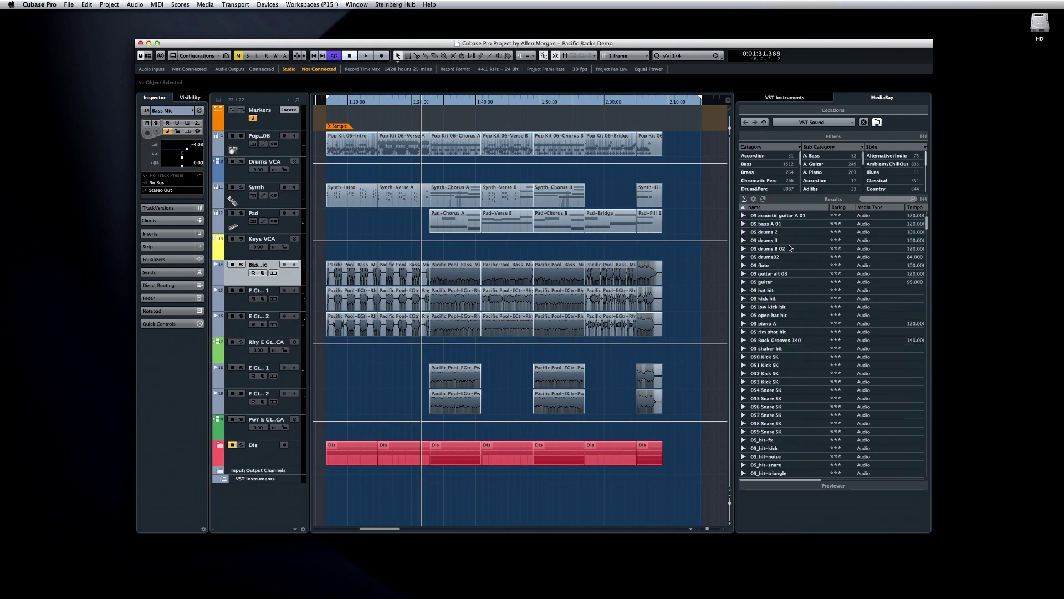
scroll(790, 247, down, 5)
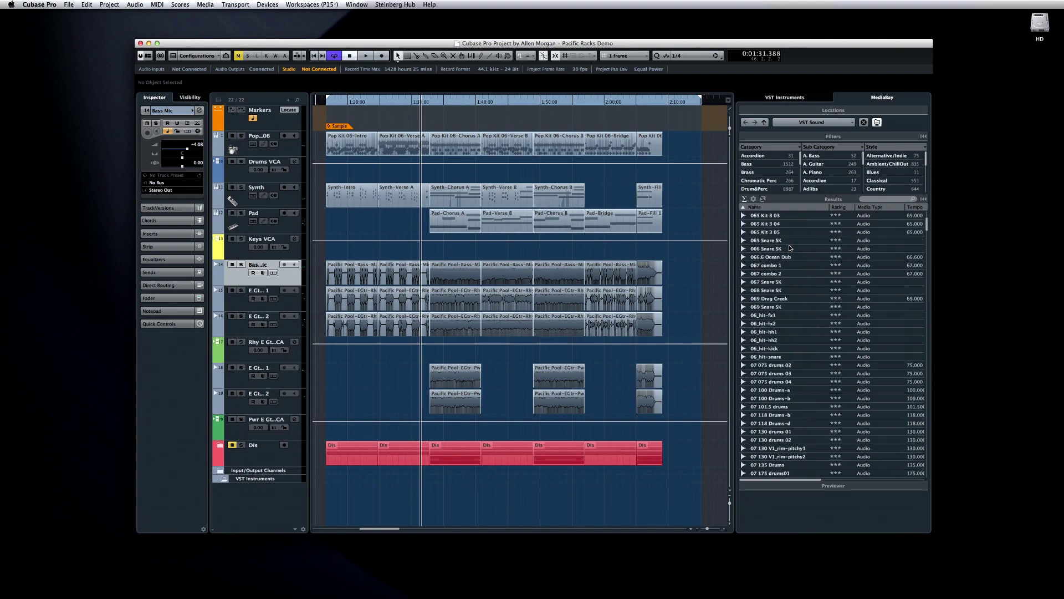
scroll(791, 248, up, 3)
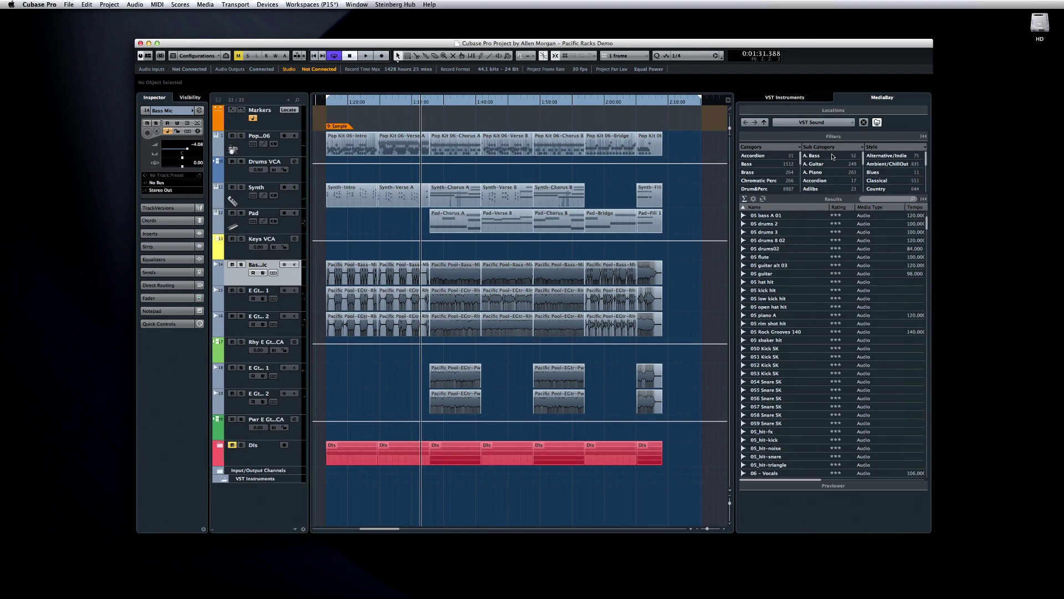
click(877, 123)
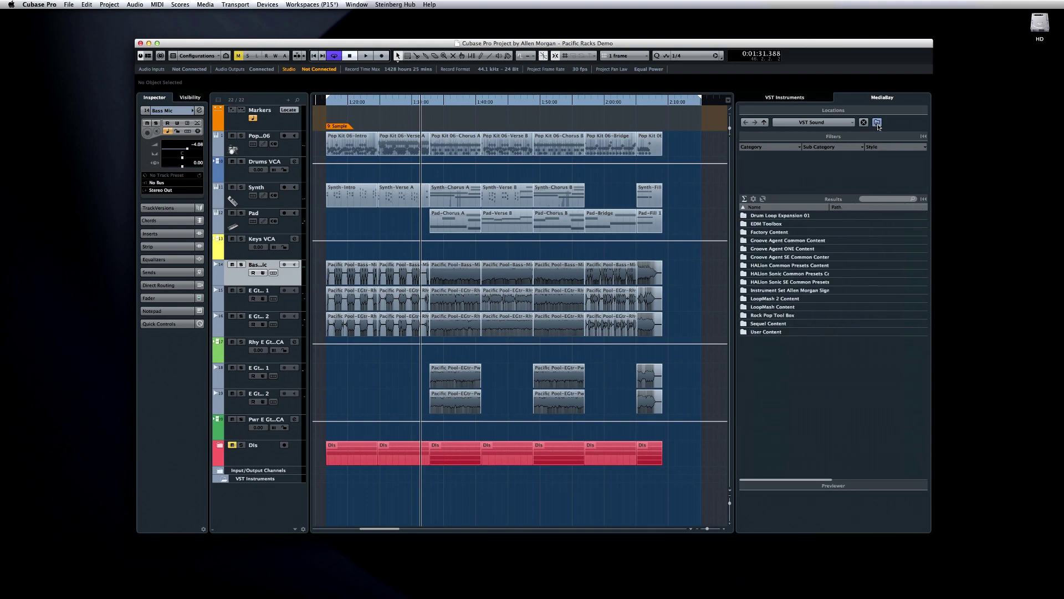
Step: Browse local hard disks, return to the VST Sound library, then search and clear 'drums'
click(824, 122)
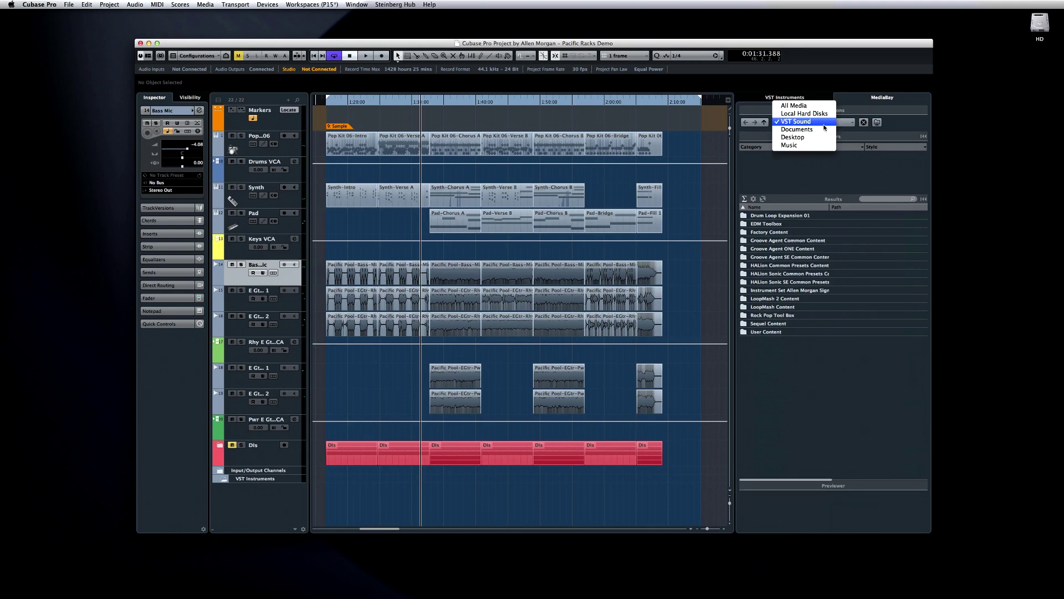
click(822, 113)
click(821, 123)
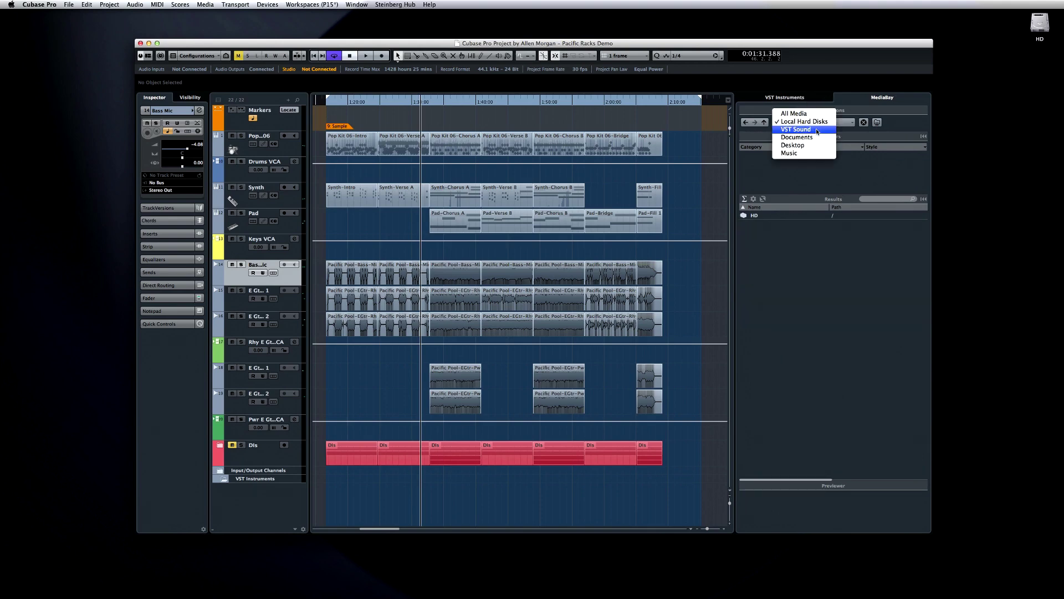
click(818, 131)
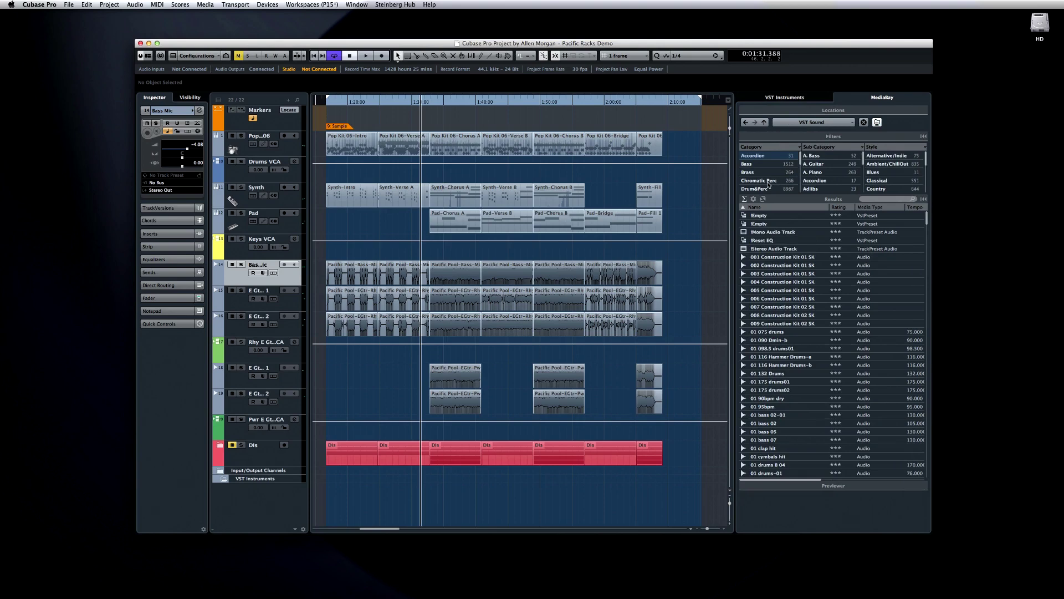
click(893, 198)
text(drums)
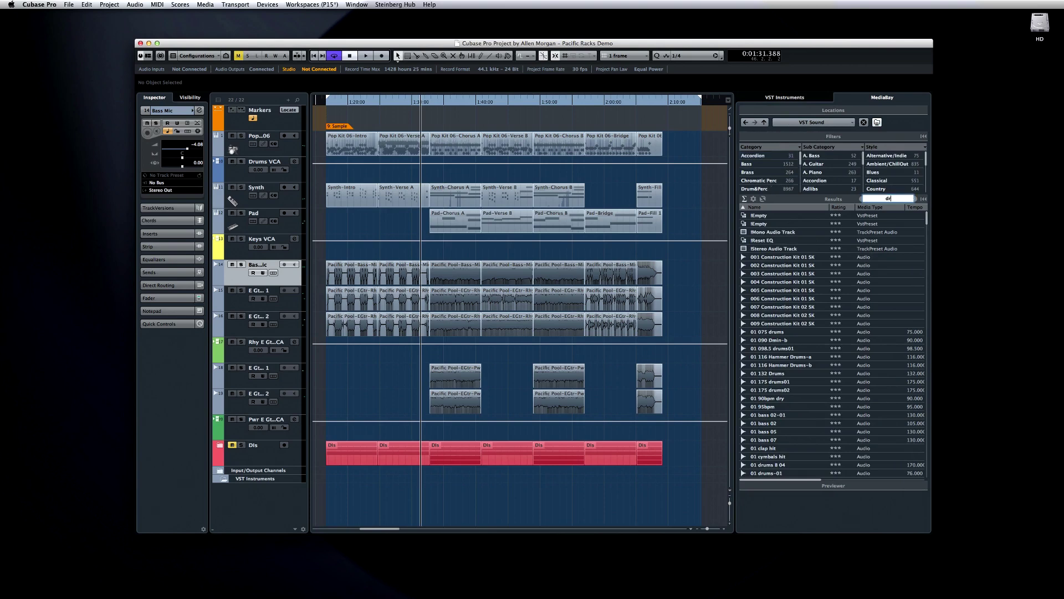
click(912, 199)
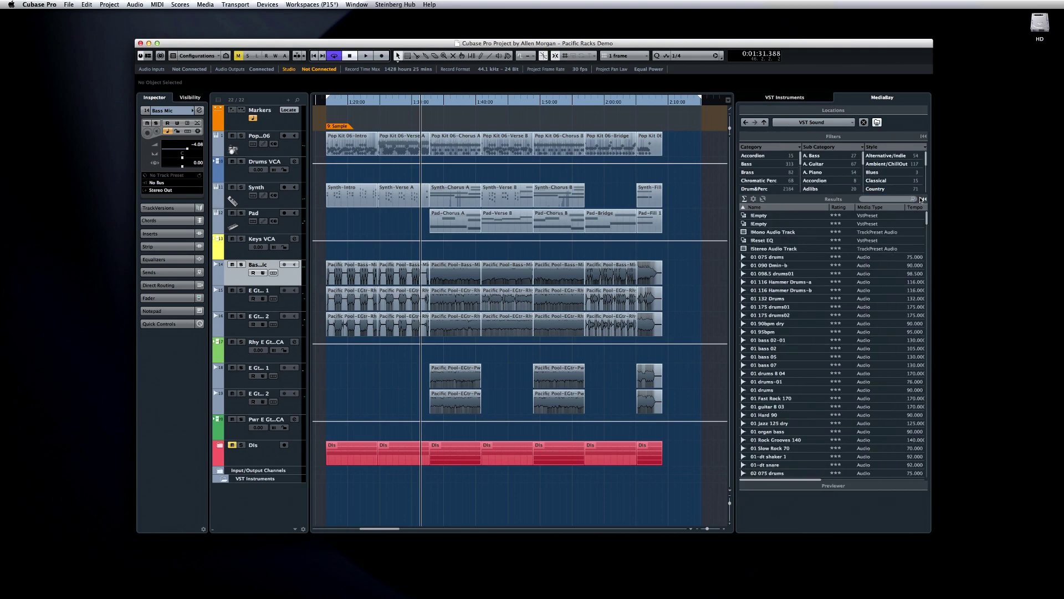
Step: Filter results by Brass, Synth and Pop, then clear all MediaBay filters
click(755, 172)
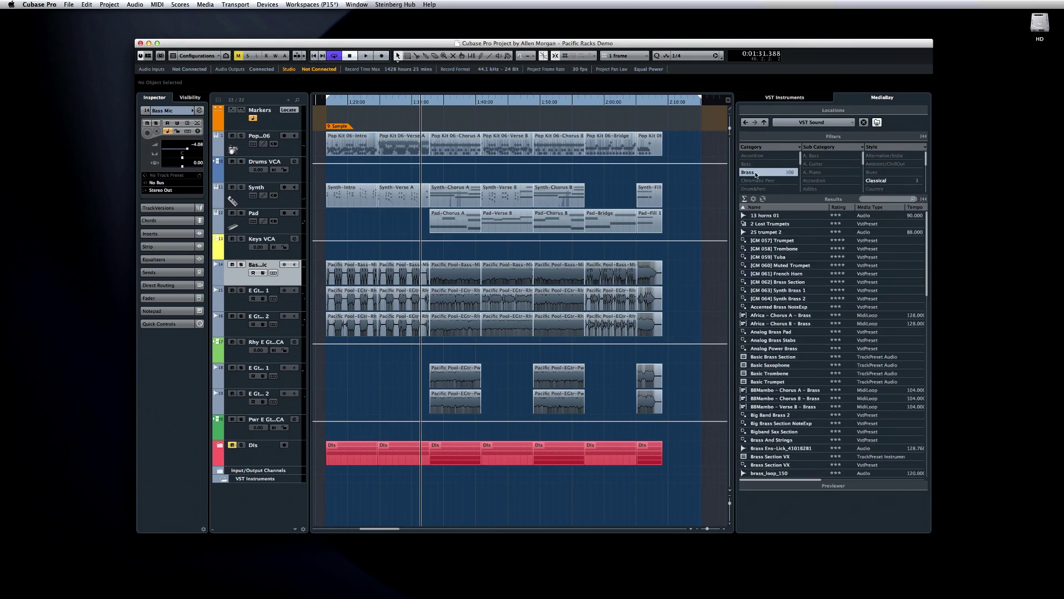
click(835, 181)
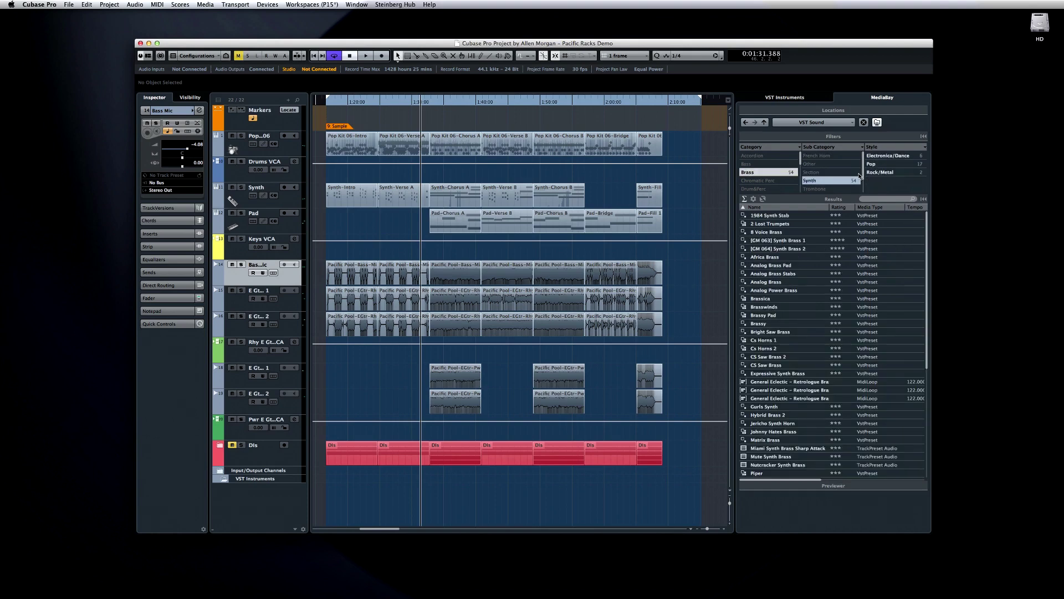
click(875, 164)
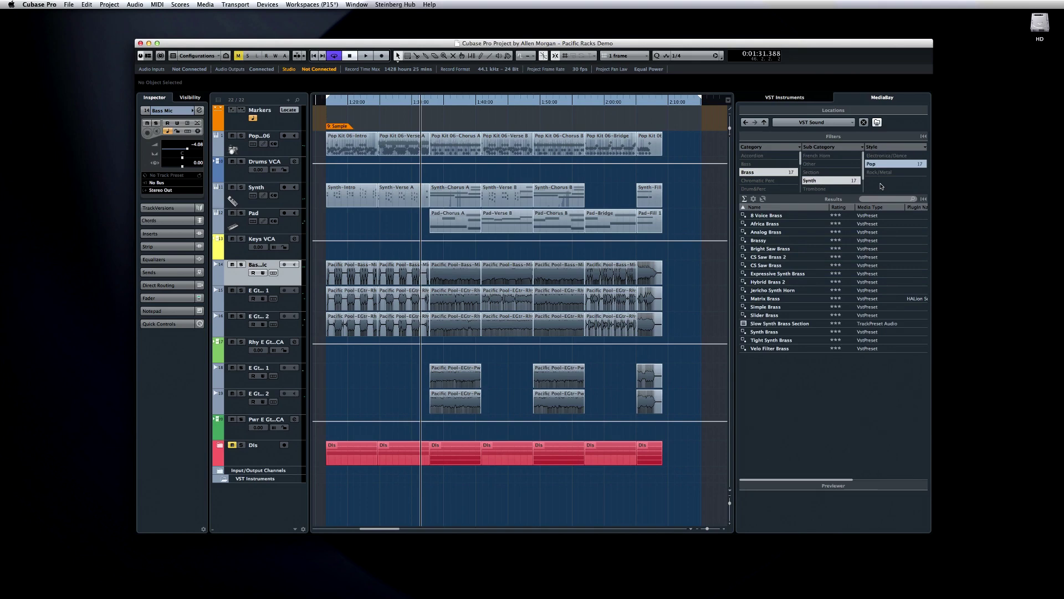
click(882, 186)
Step: Narrow the Name column, toggle the Category column, and return to the VST Instruments rack
drag(830, 207, 807, 207)
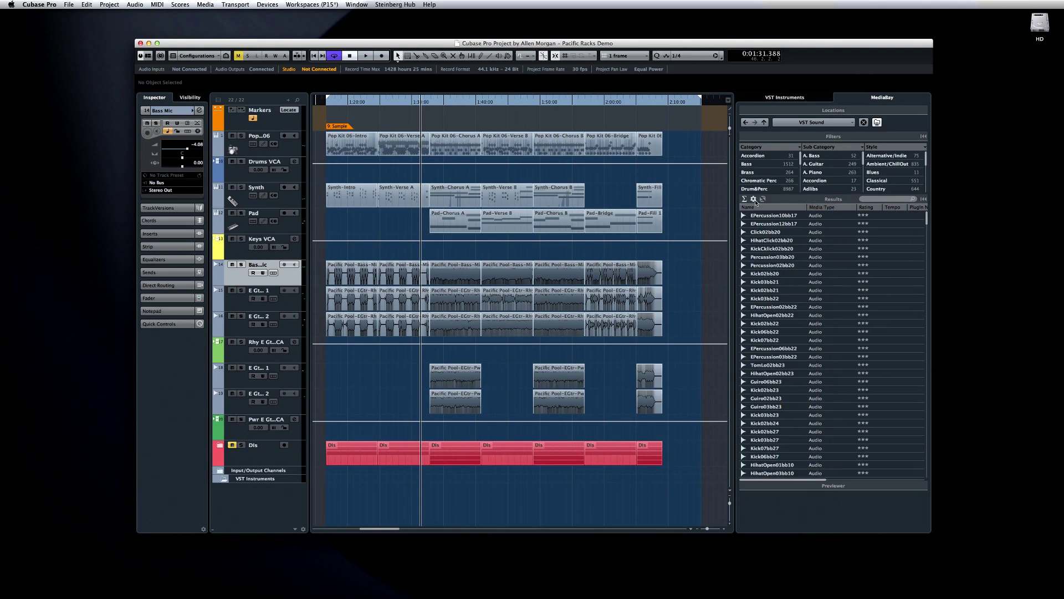
click(754, 199)
mouse_move(788, 230)
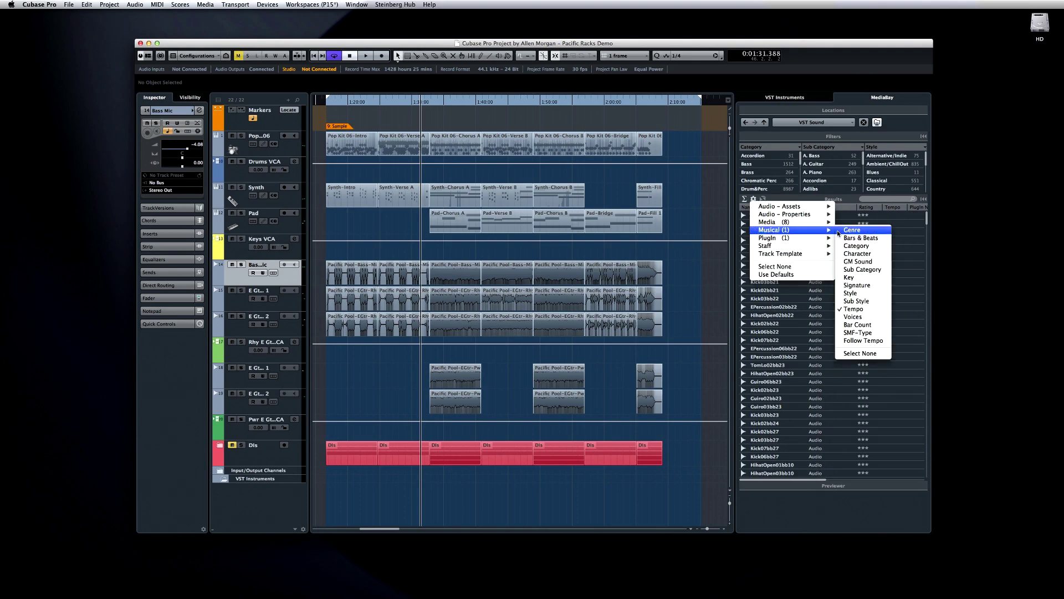
click(853, 247)
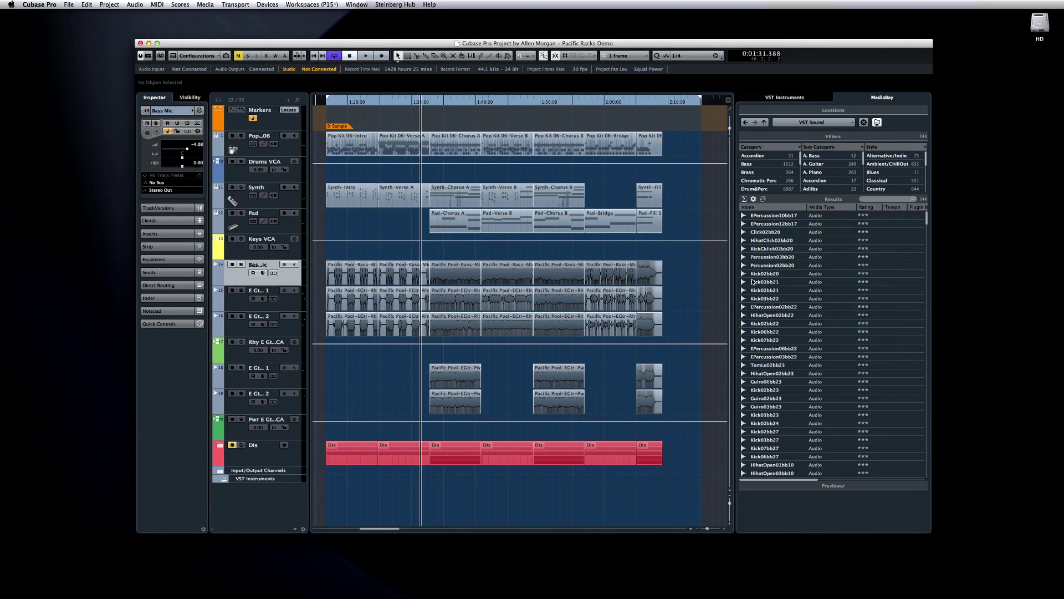
click(770, 97)
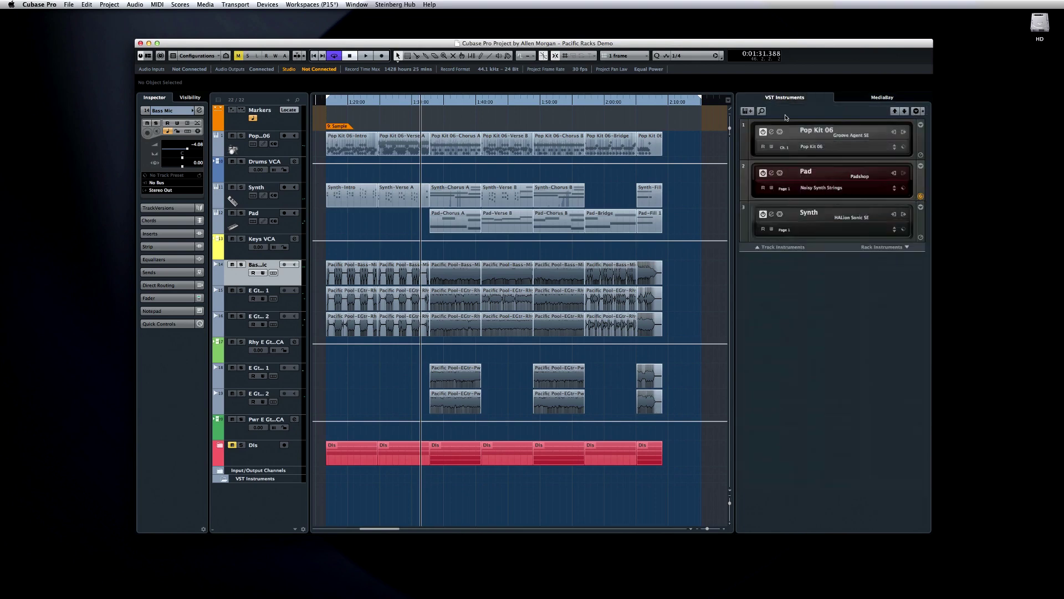
Step: Add a HALion Sonic SE instrument track from Steinberg > Synth
click(761, 248)
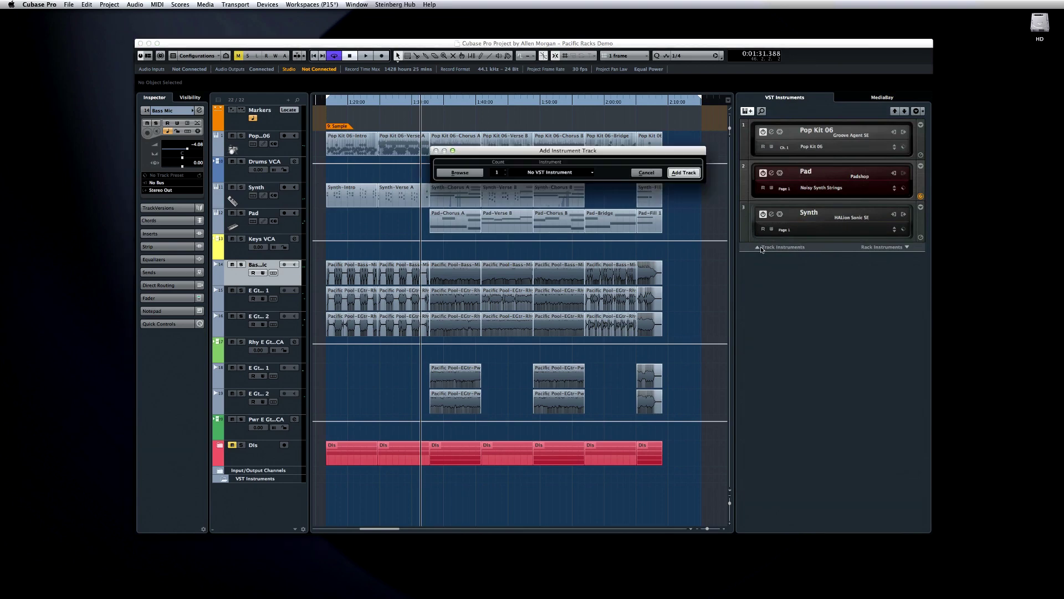
click(569, 172)
click(522, 203)
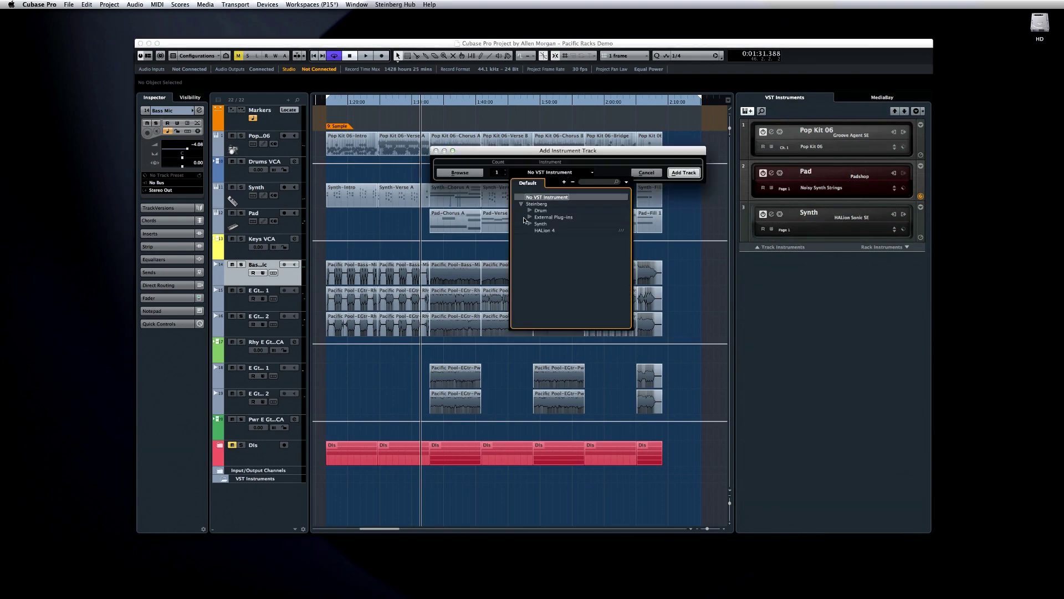
click(529, 224)
click(548, 230)
click(683, 173)
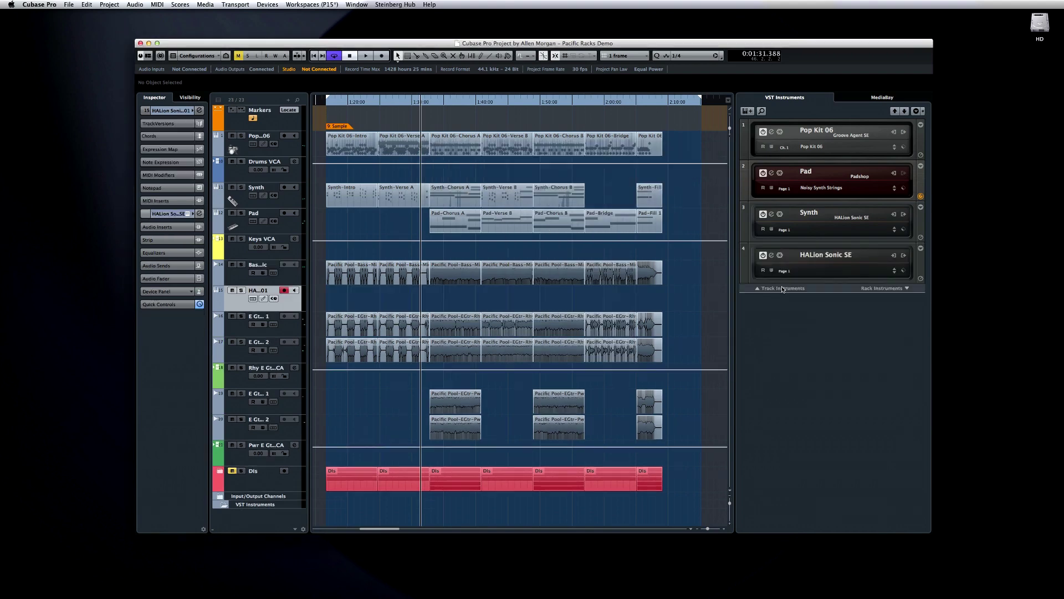
Step: Load Retrologue as a rack instrument and show HALion Sonic SE's quick controls
click(898, 289)
click(909, 316)
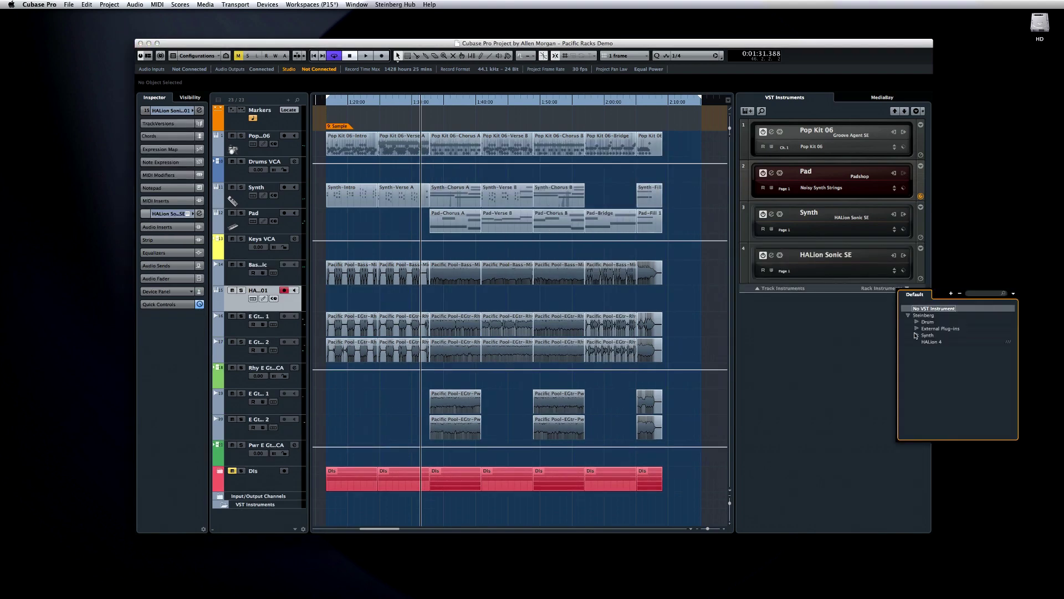
click(916, 335)
click(932, 375)
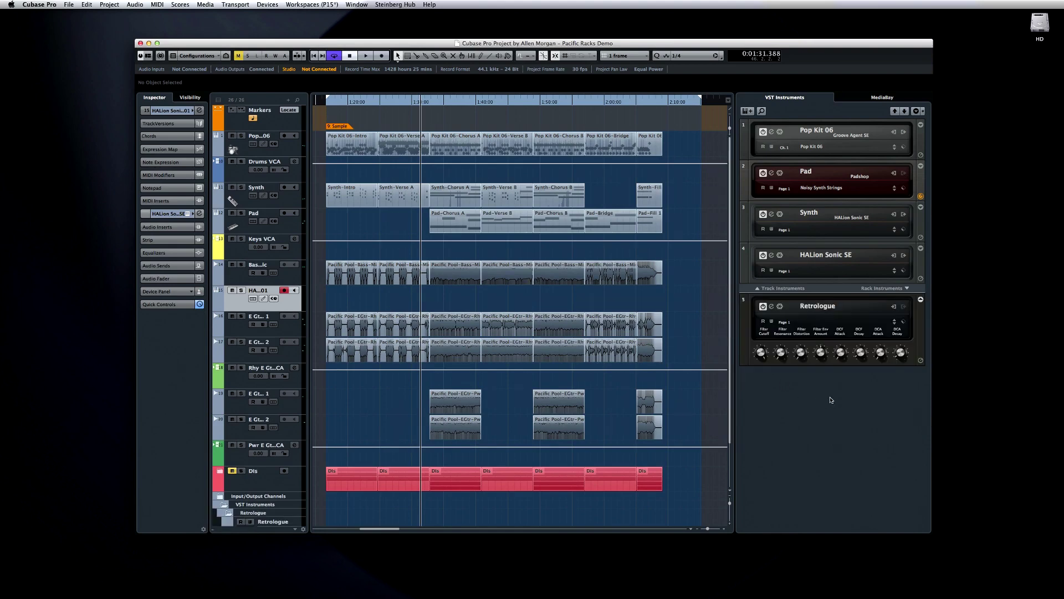
click(920, 248)
Step: Show the quick control knobs for Synth, Pad and Pop Kit 06
click(920, 207)
click(920, 166)
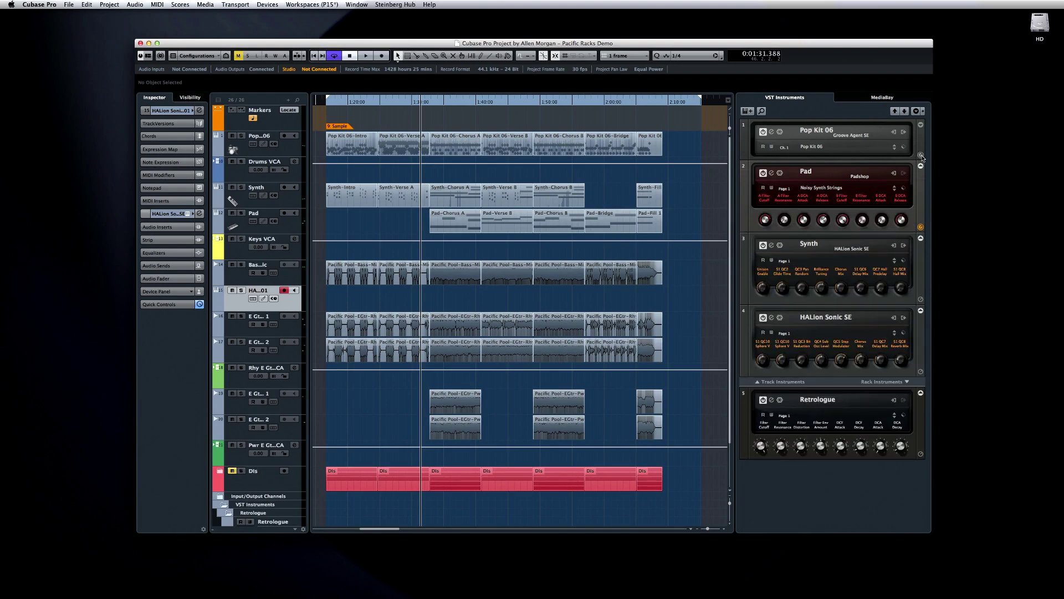
click(921, 125)
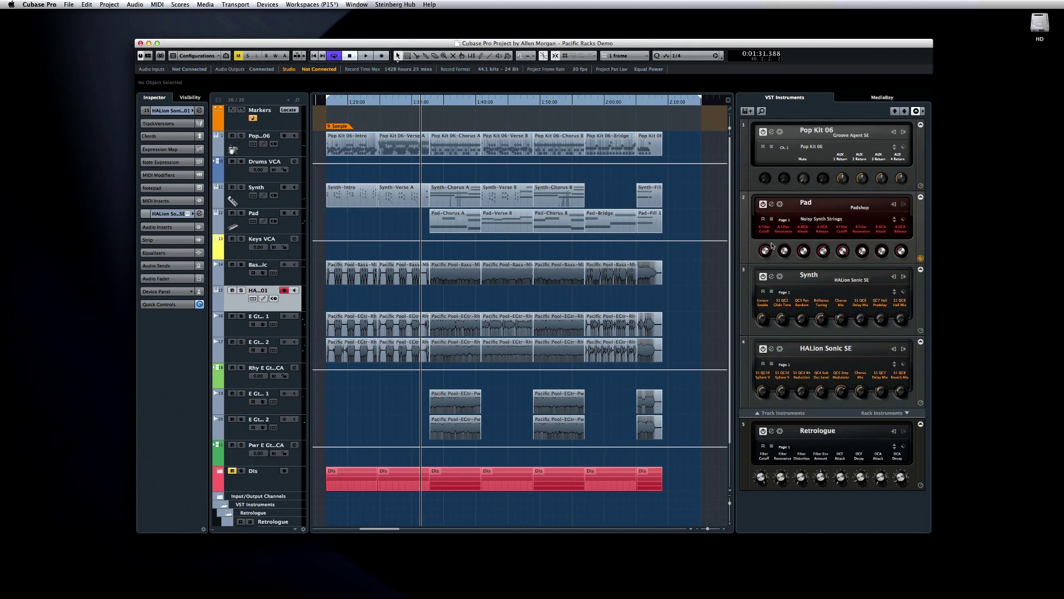
Step: Open and close the Pad remote control editor, then the Retrologue editor
right_click(919, 260)
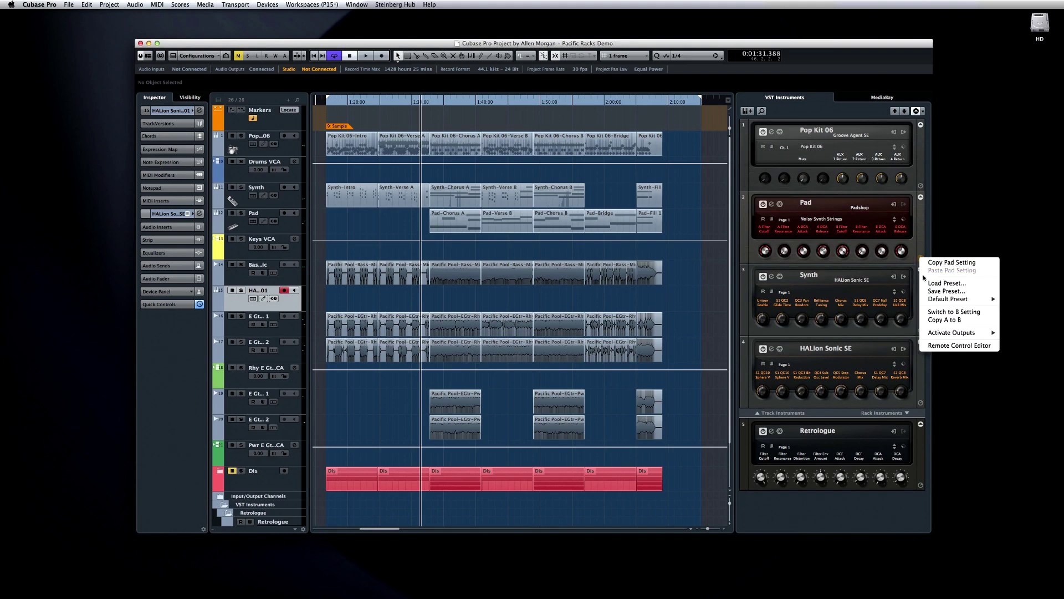
click(948, 345)
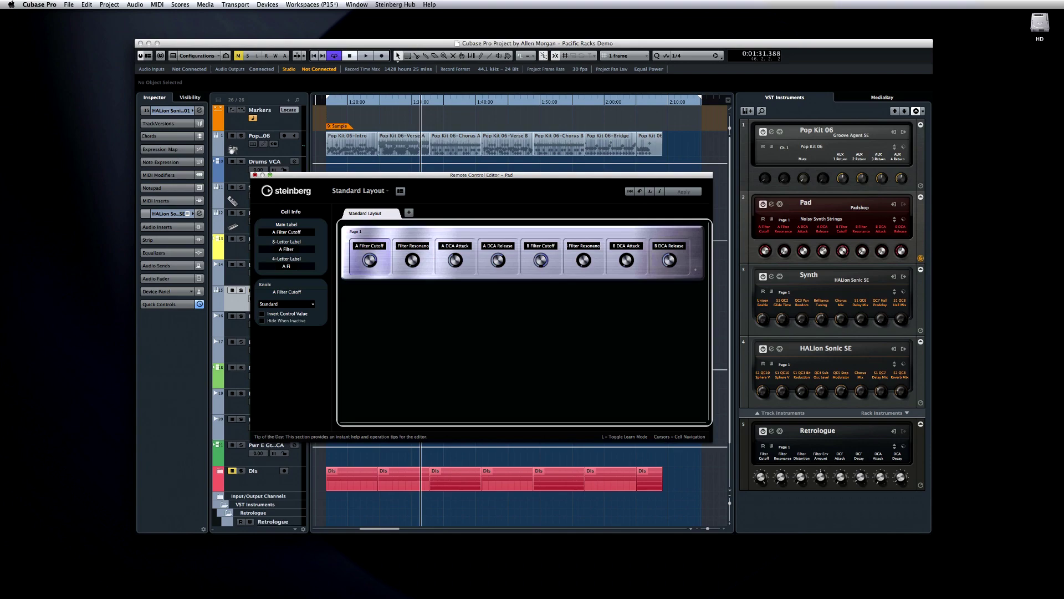
click(255, 176)
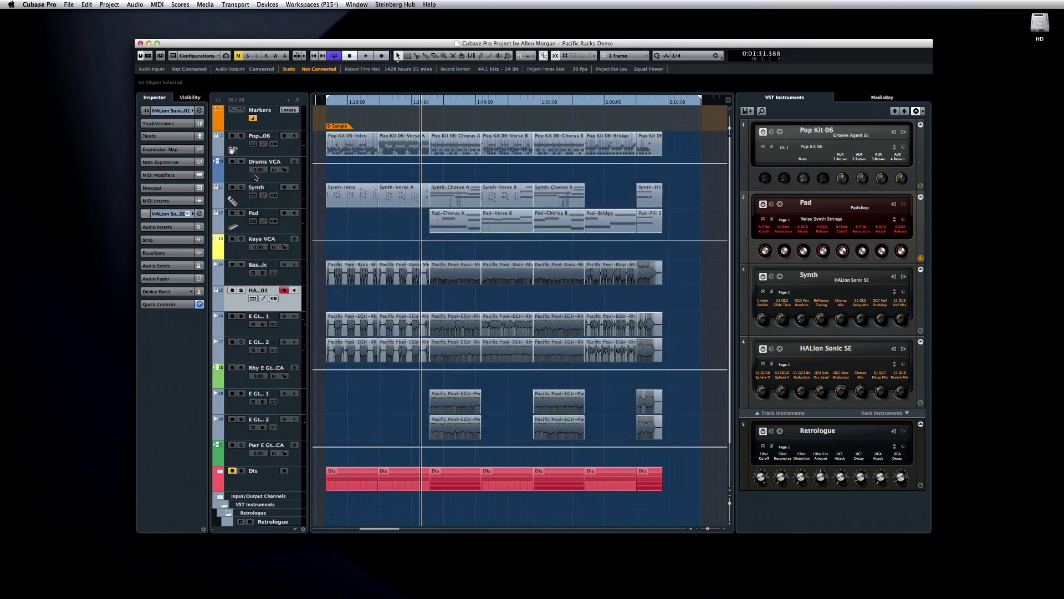
click(772, 432)
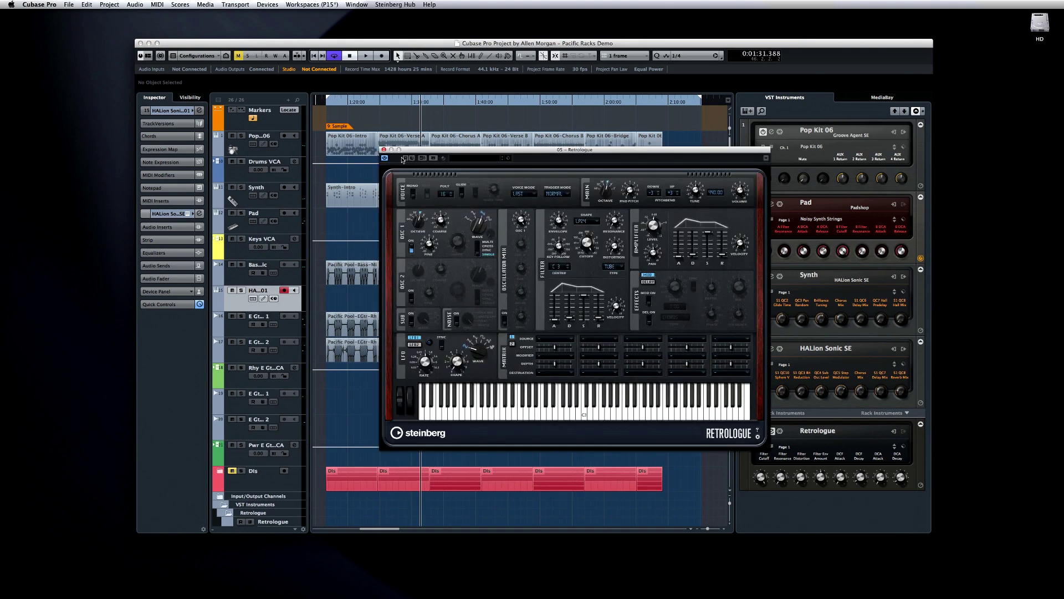
click(384, 150)
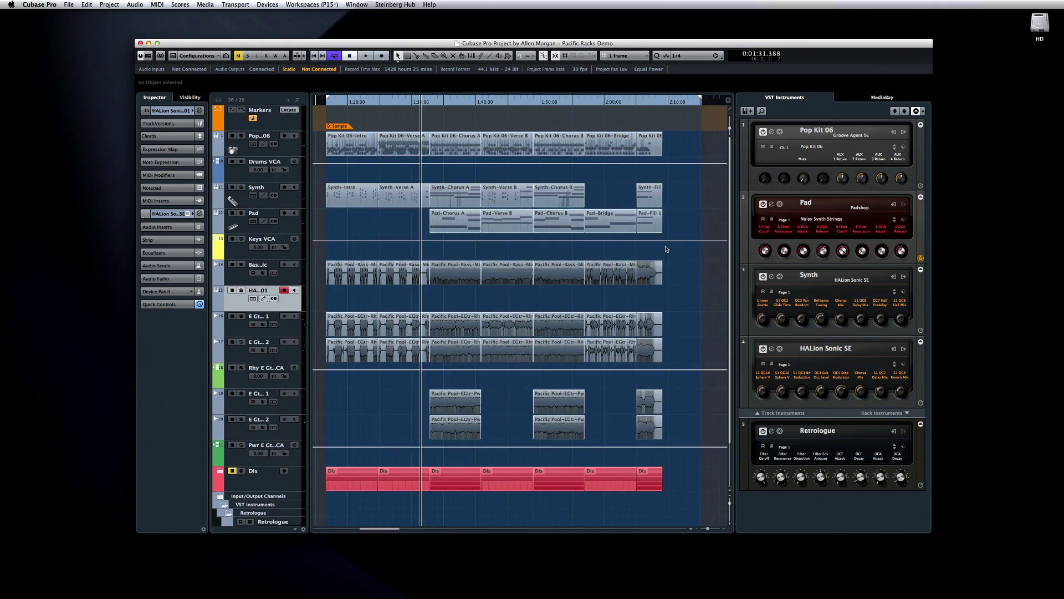
Step: Step the Pad rack slot's presets forward until Epic Strings is loaded
click(894, 221)
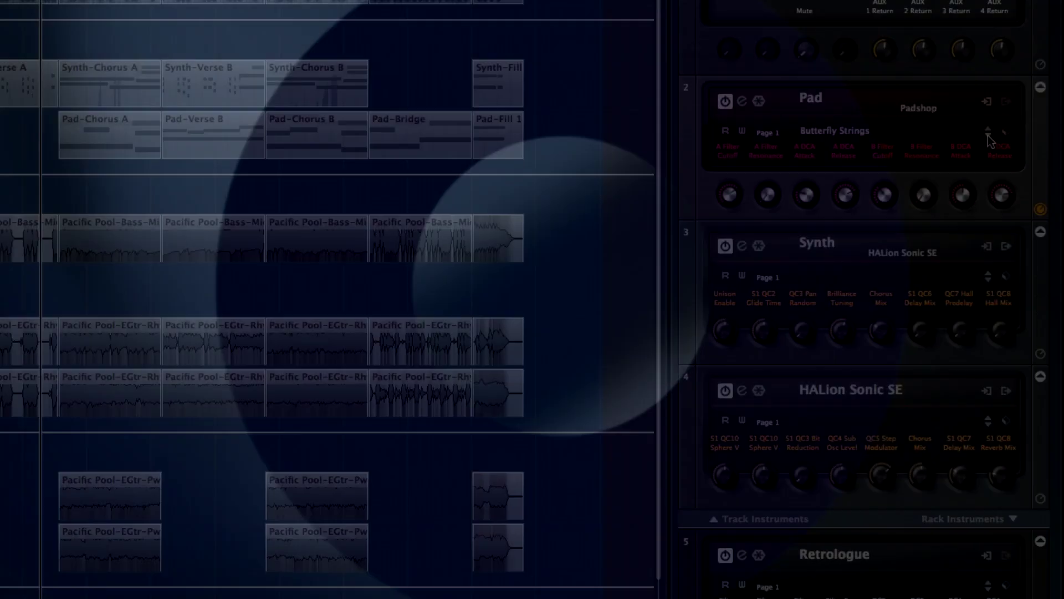
click(894, 222)
click(895, 222)
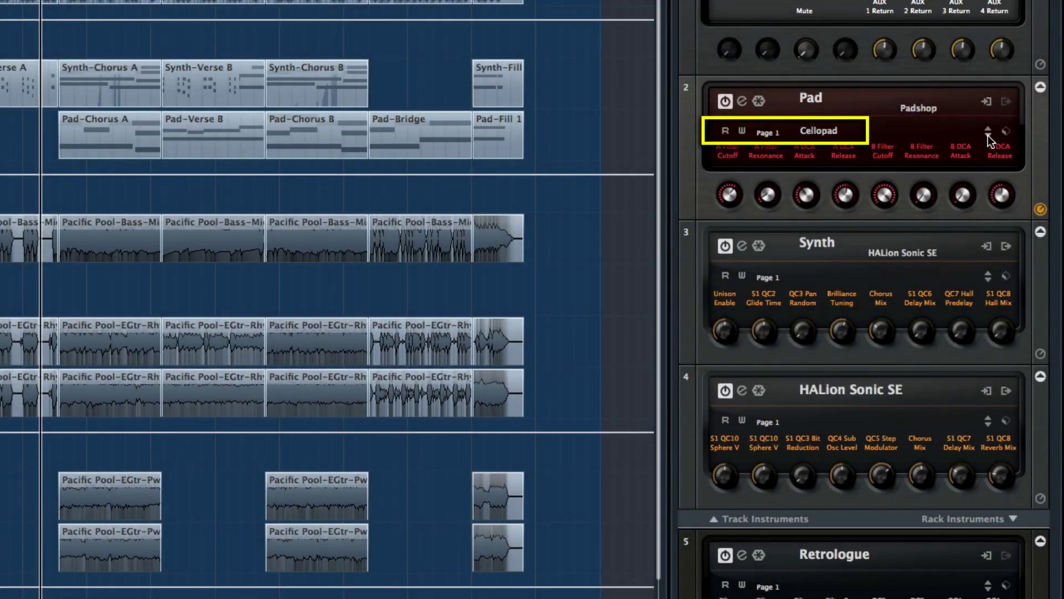
click(988, 135)
click(988, 136)
click(988, 135)
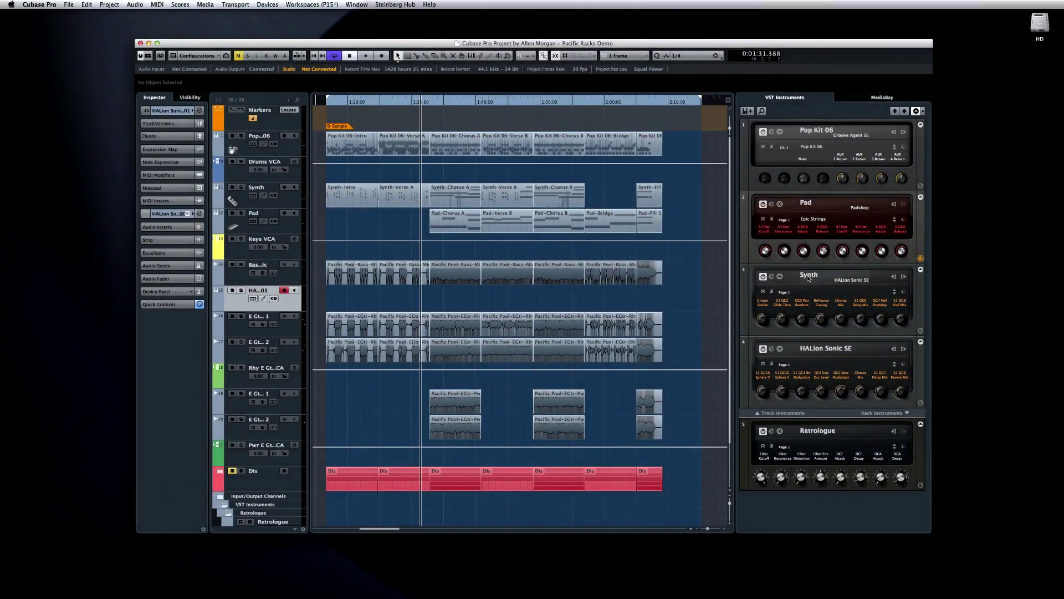
Step: Load LoopMash from Steinberg > Synth into the third rack slot and close its editor
click(808, 275)
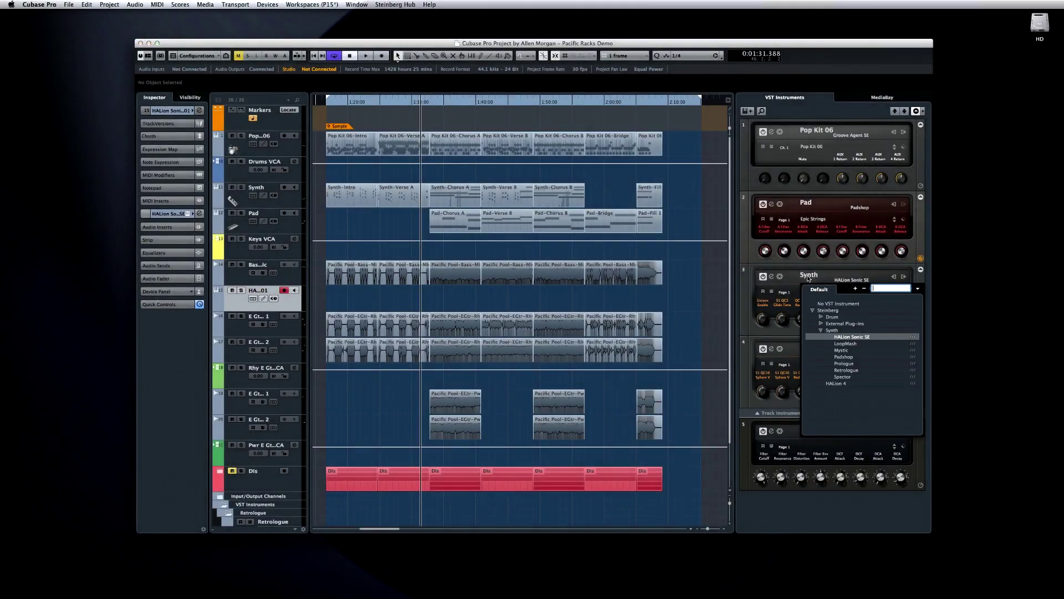
click(843, 343)
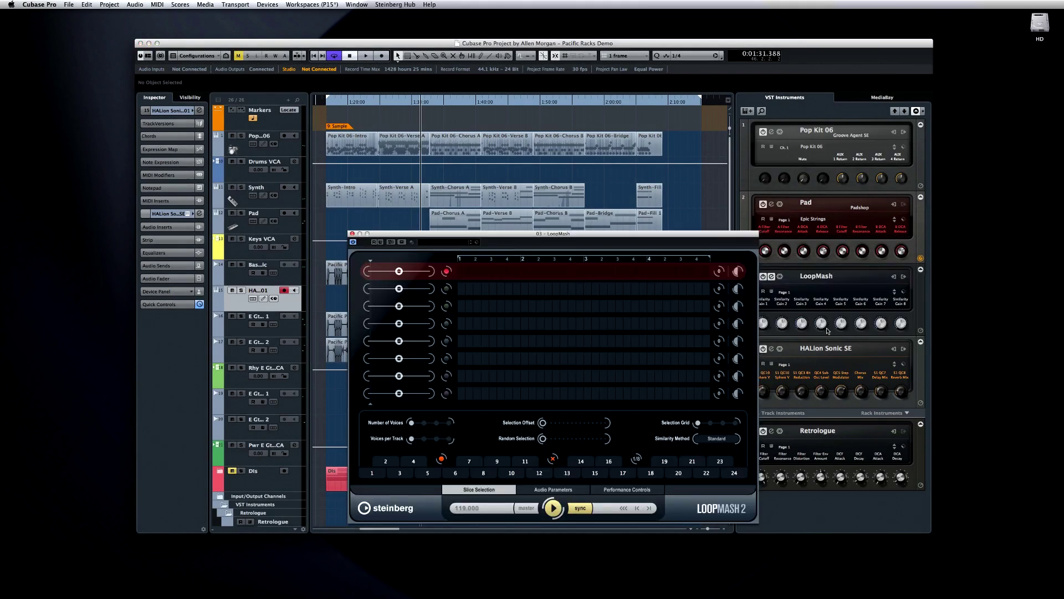
click(352, 234)
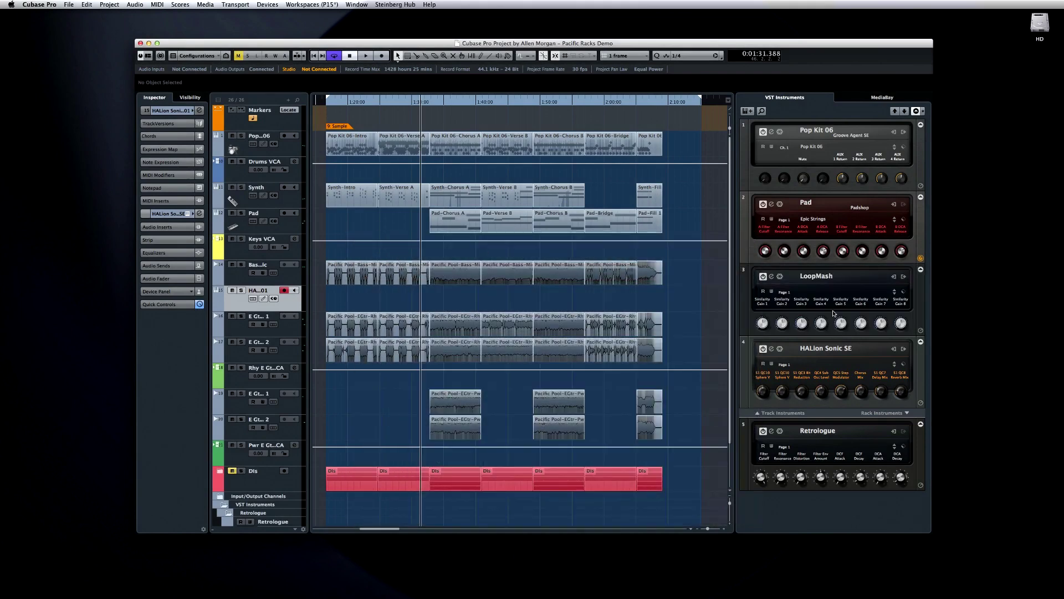
click(817, 278)
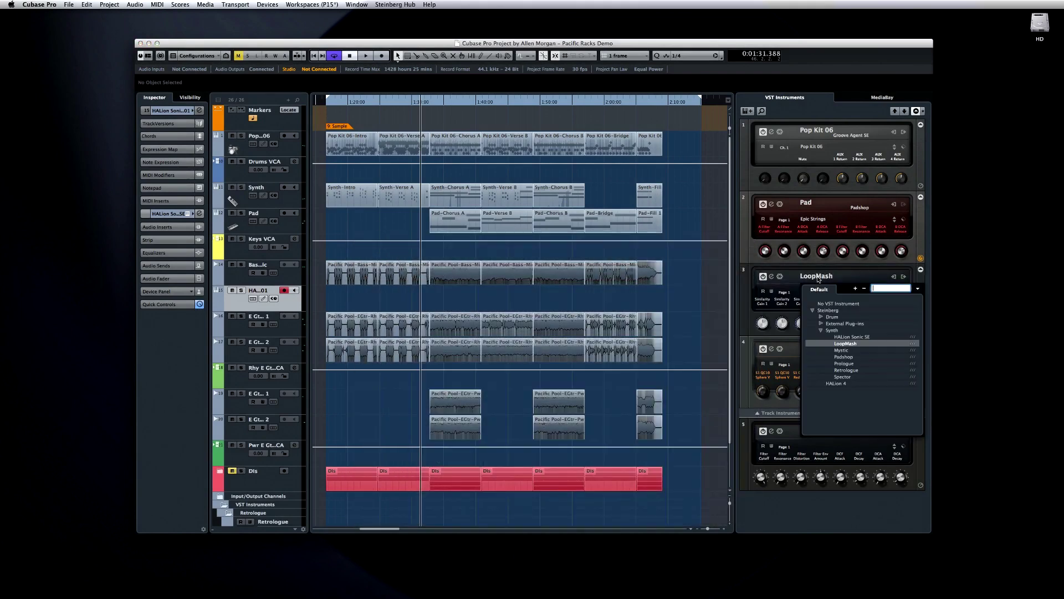
click(824, 305)
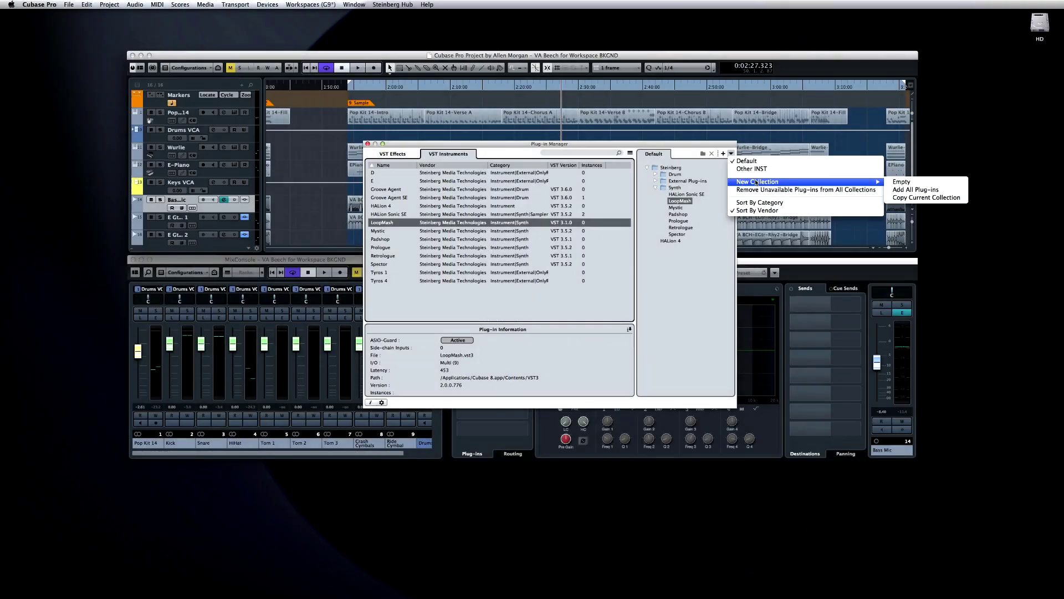
Step: Show the VST Effects list and expand the Steinberg, Yamaha Corporation, Delay, Distortion and Dynamics folders
click(404, 155)
click(399, 155)
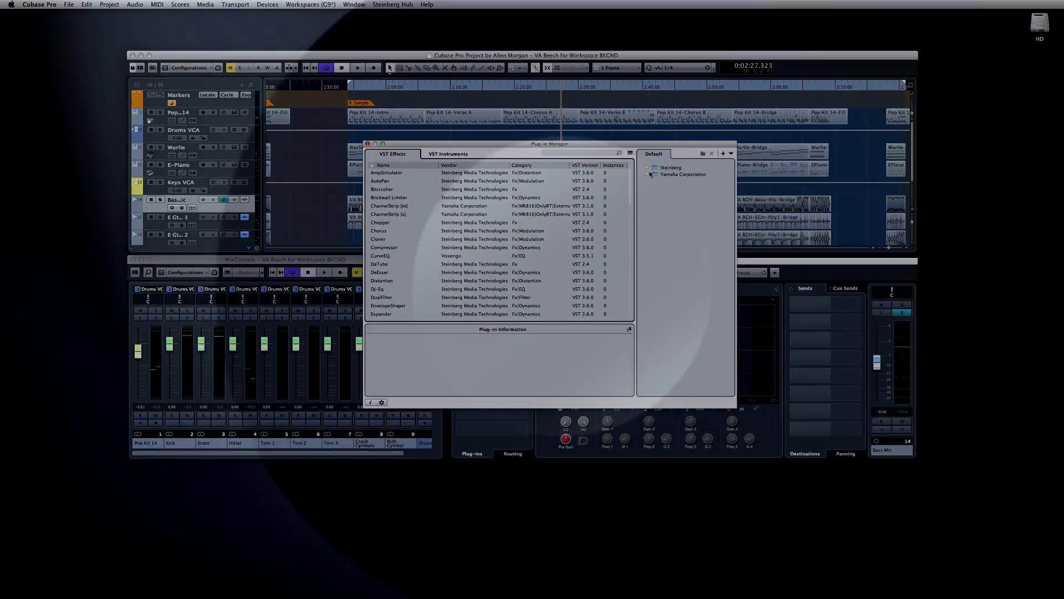
click(648, 169)
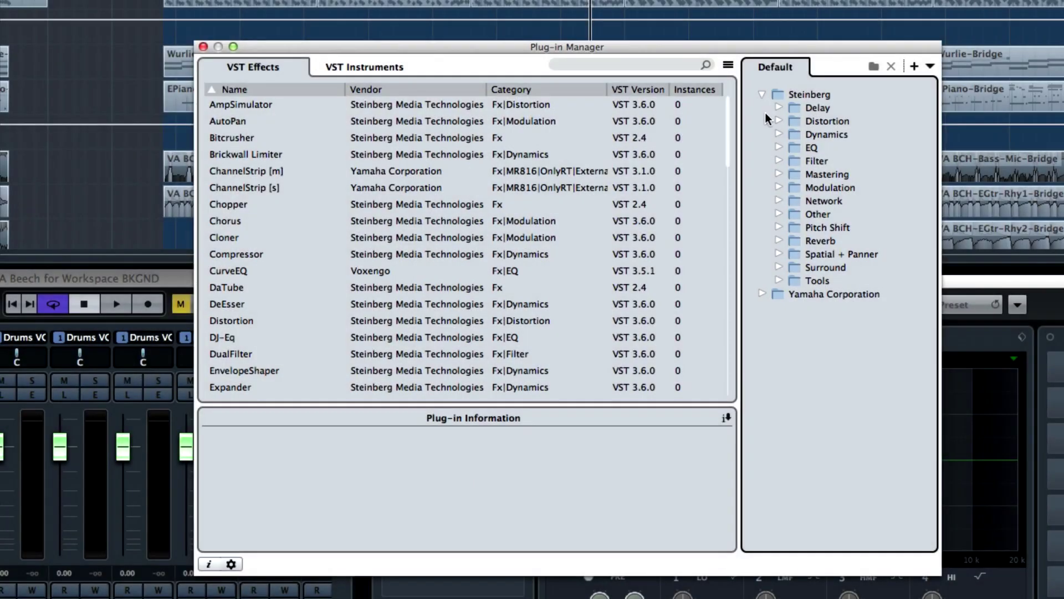
click(762, 294)
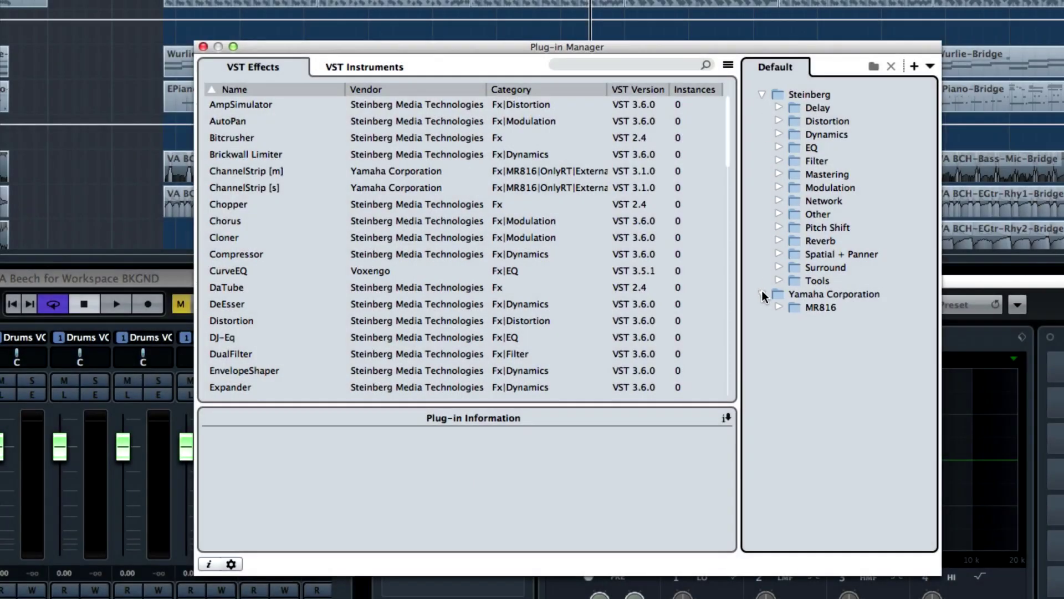
click(779, 108)
click(779, 174)
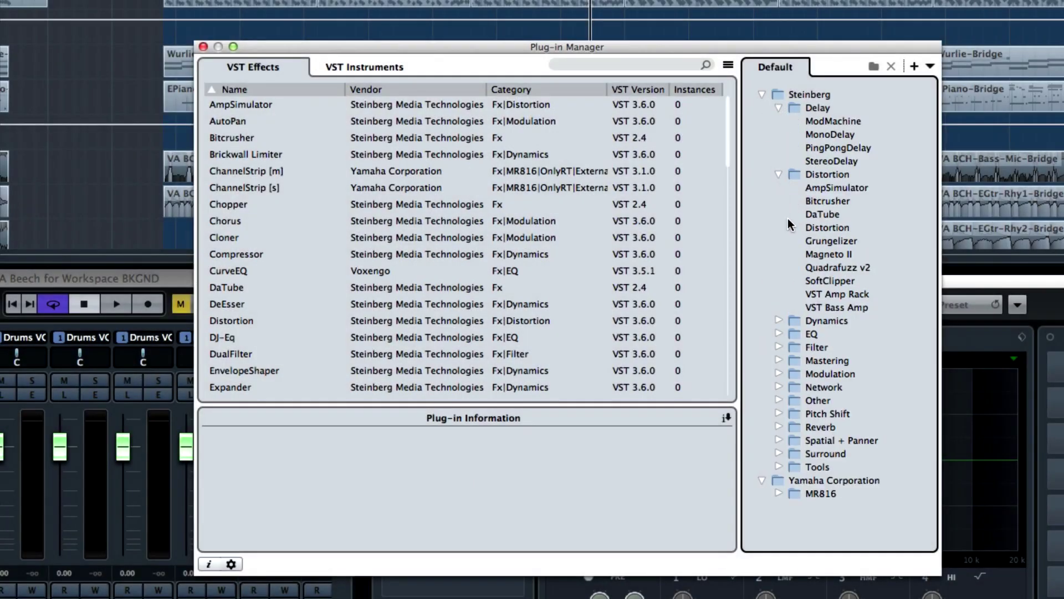
click(779, 321)
Step: View the details of DeEsser, AmpSimulator, AutoPan and Bitcrusher
click(489, 305)
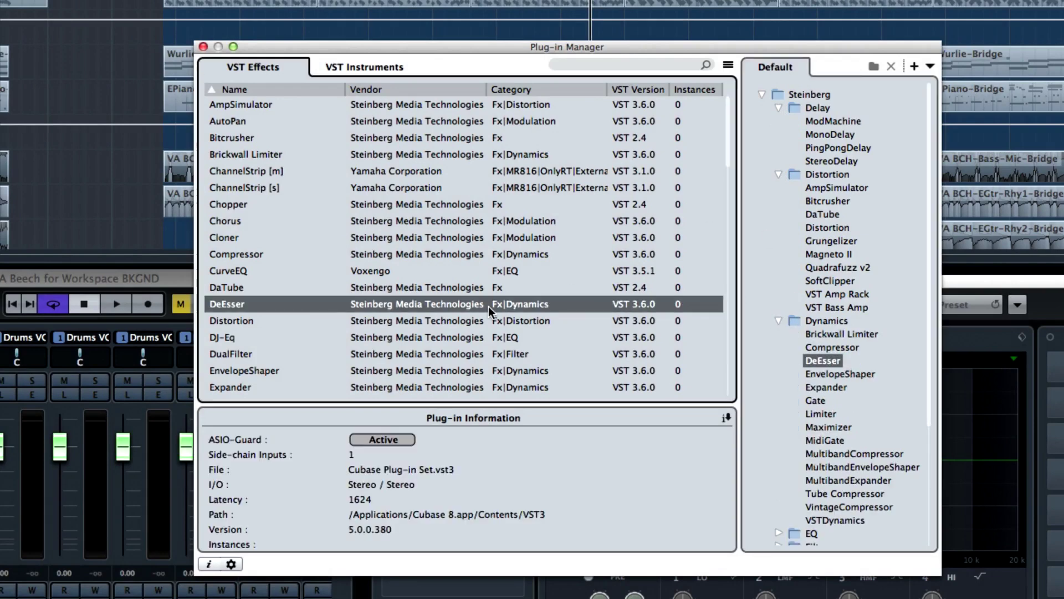
click(289, 104)
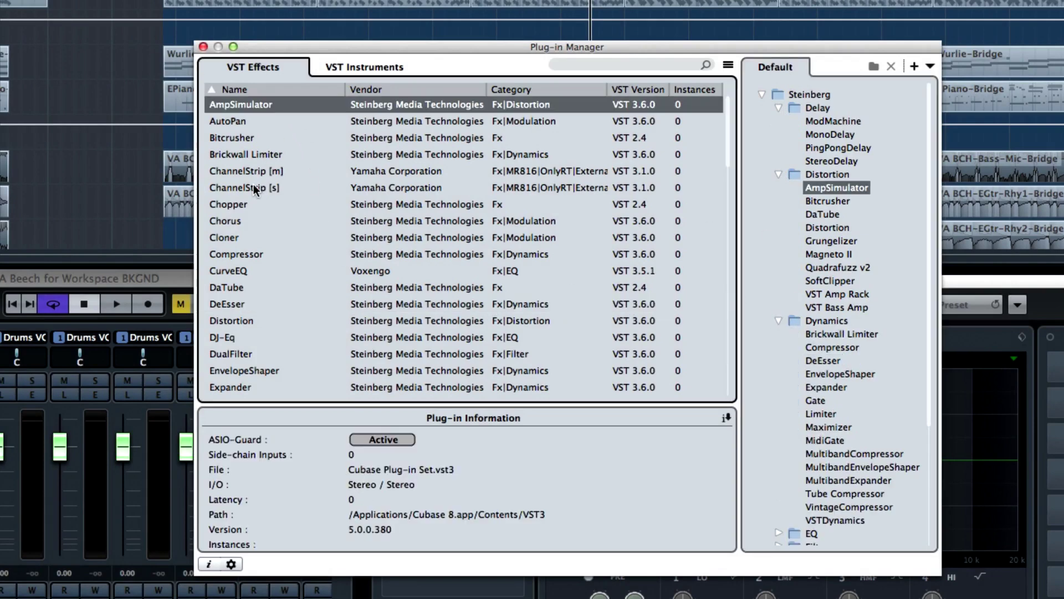
key(Down)
key(Down)
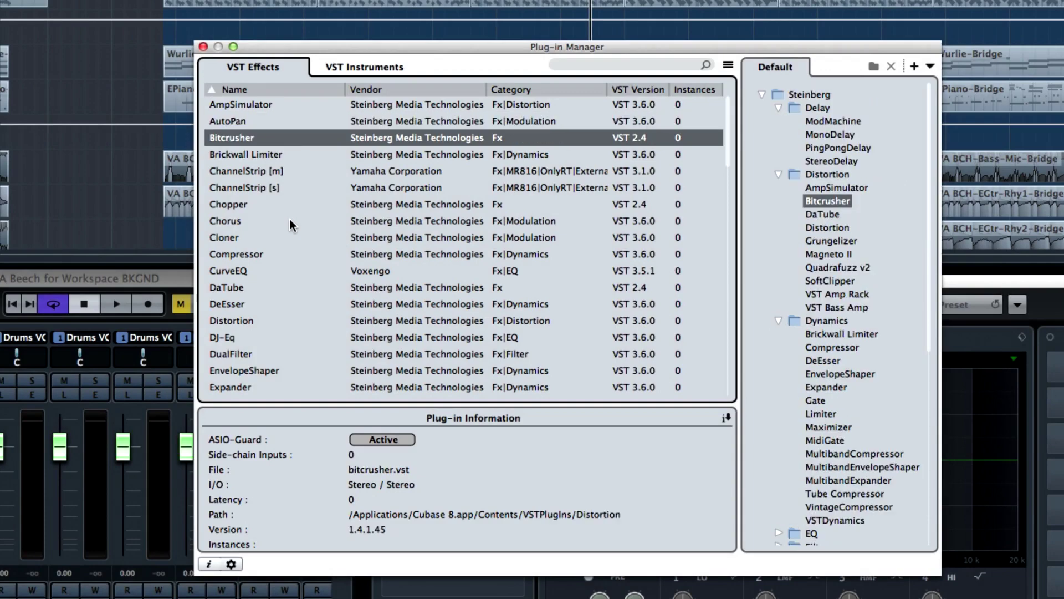
key(Down)
key(Down)
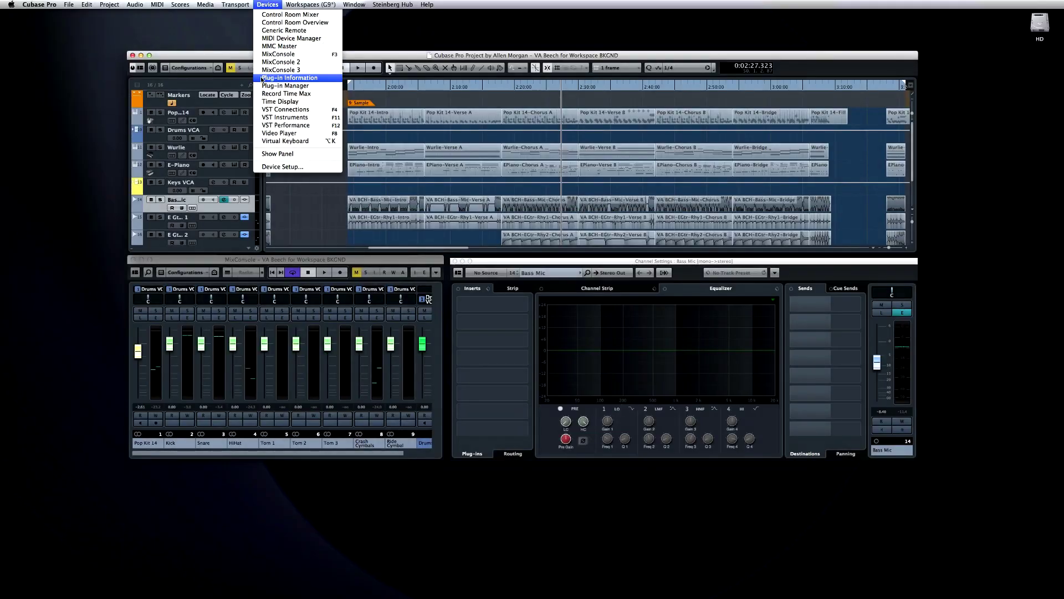
Step: Open the Plug-in Manager on VST Effects with the Default collection's Steinberg and Yamaha Corporation folders expanded
click(264, 86)
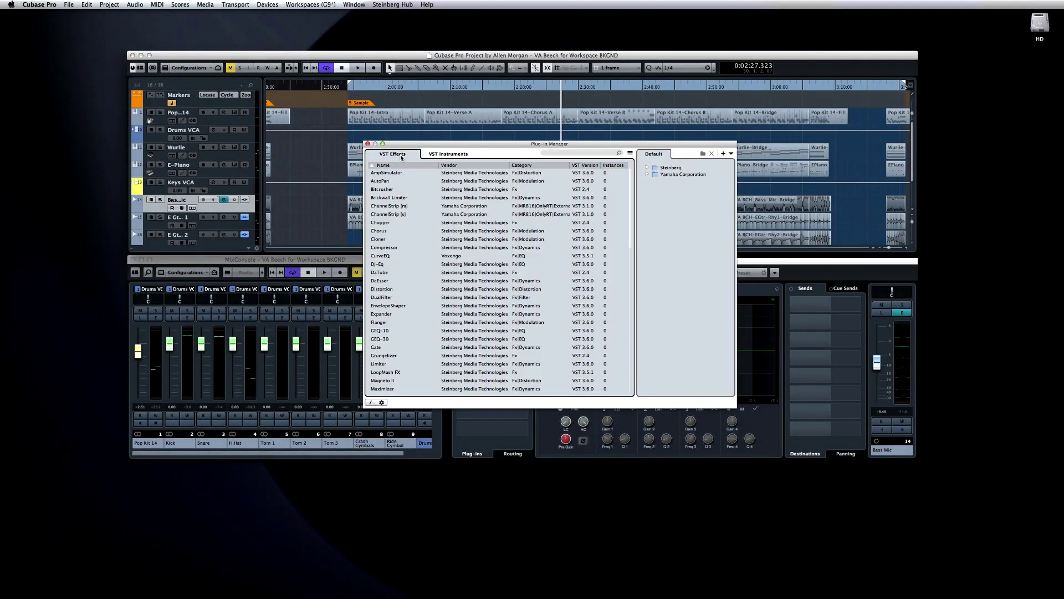
click(452, 156)
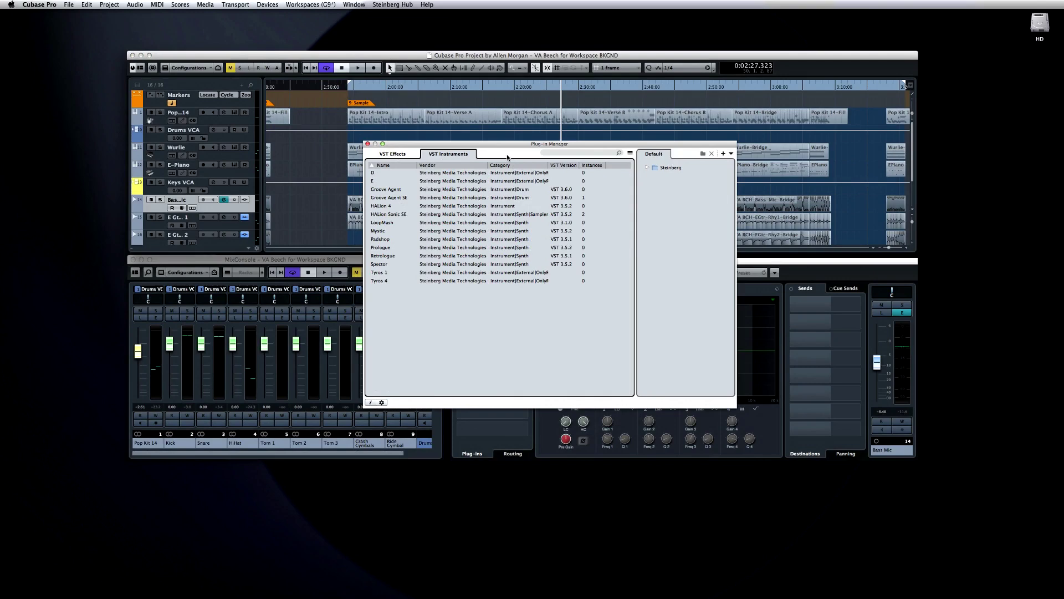
click(394, 155)
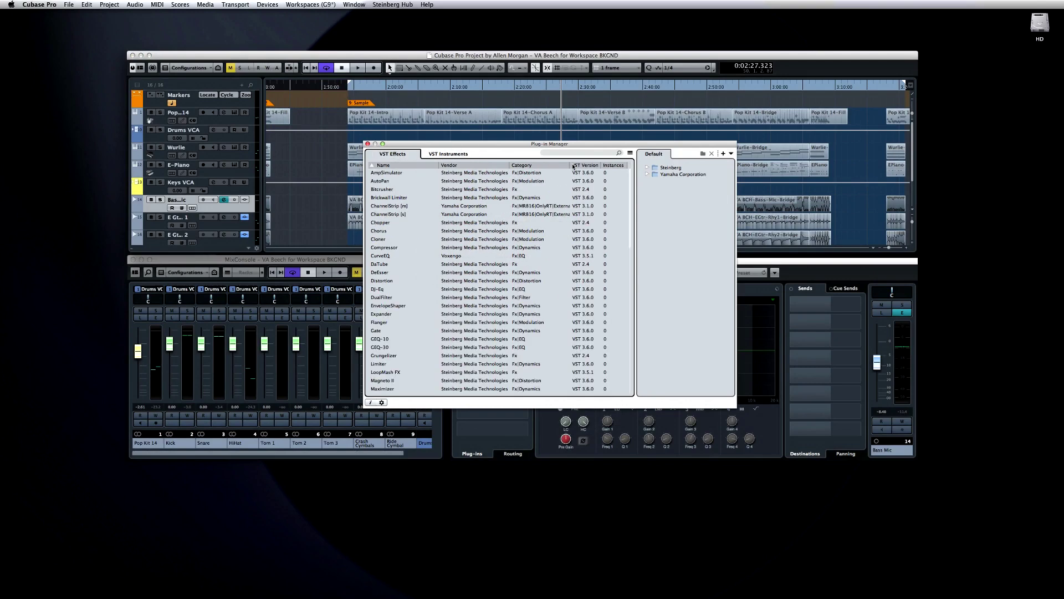
click(647, 167)
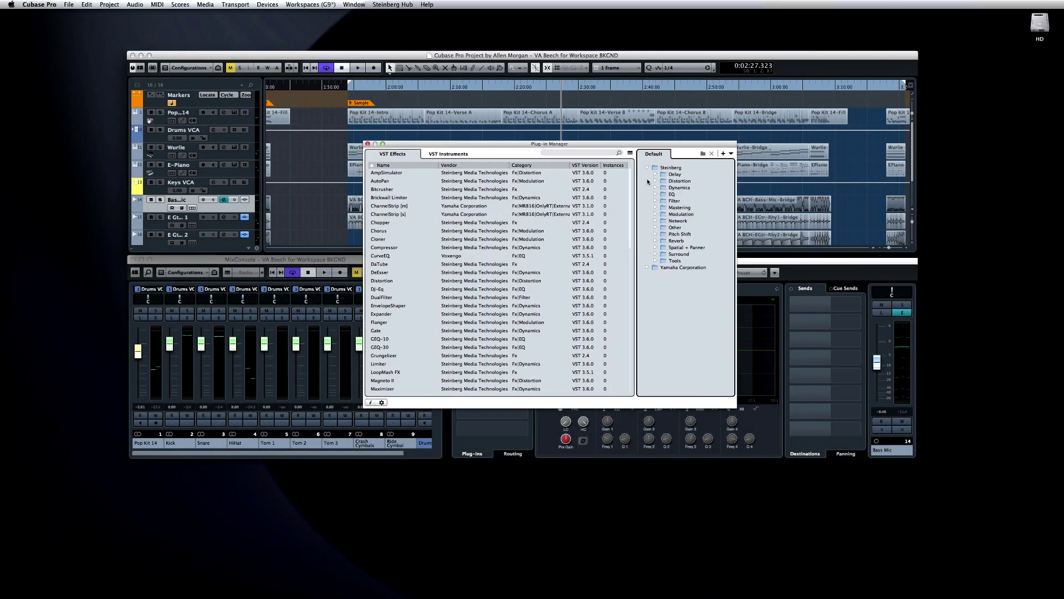
click(647, 268)
click(732, 154)
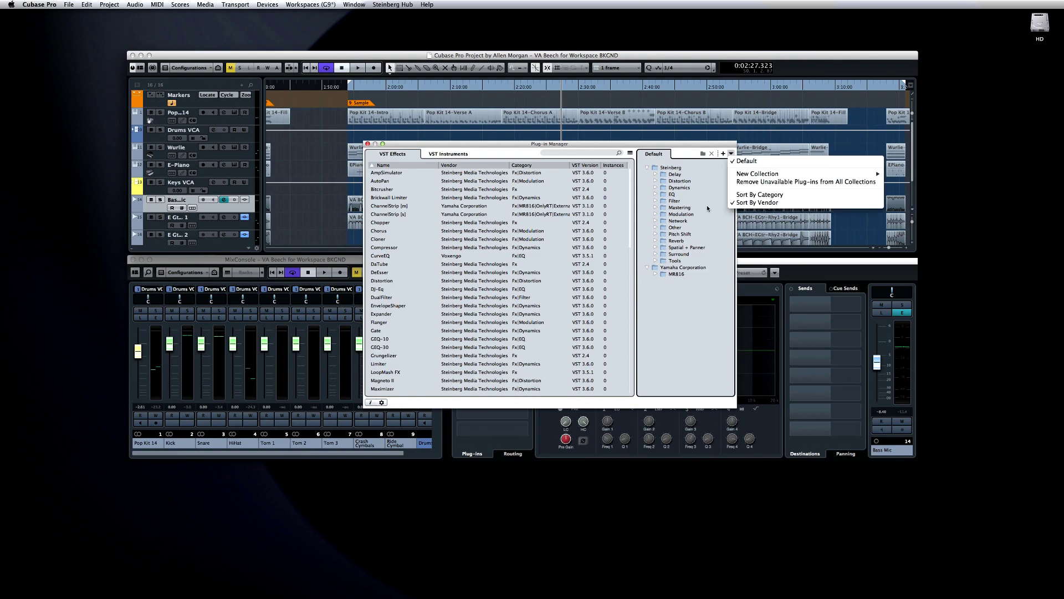
Step: Create an empty plug-in collection via New Collection > Empty and name it 'My Favorites'
right_click(661, 303)
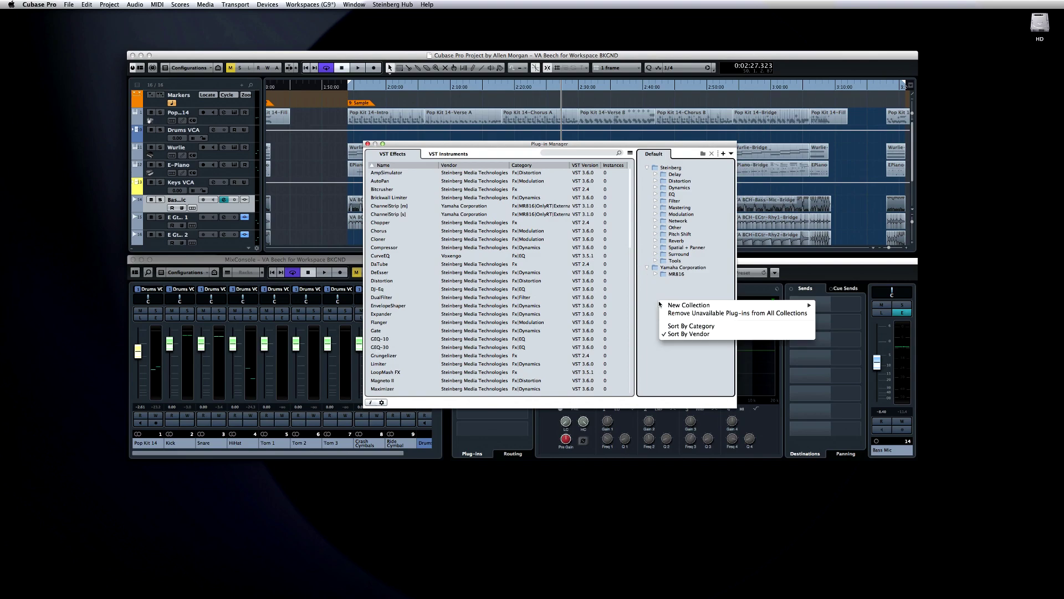
mouse_move(776, 305)
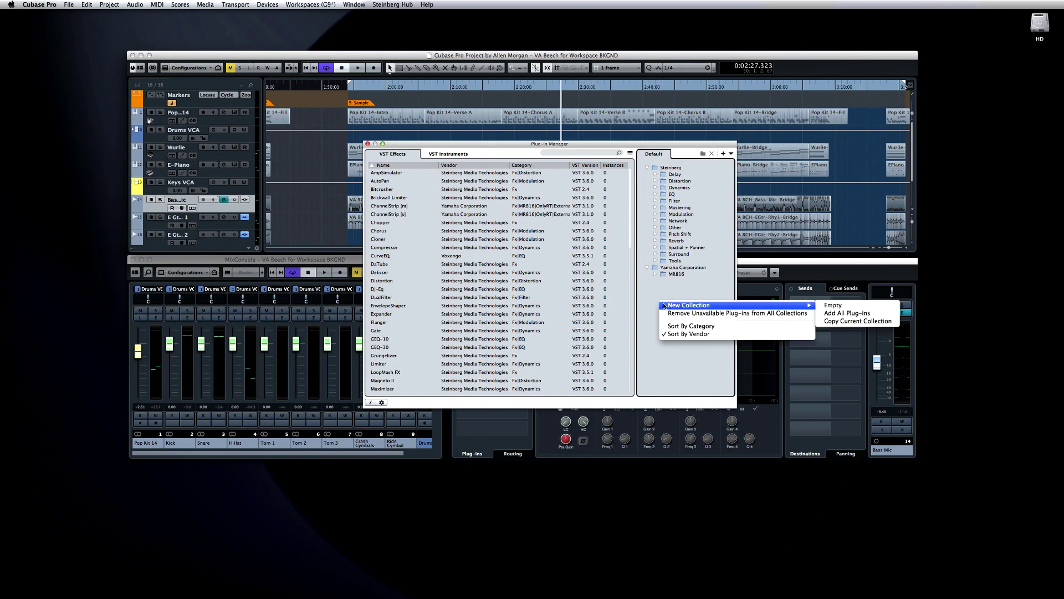
click(831, 305)
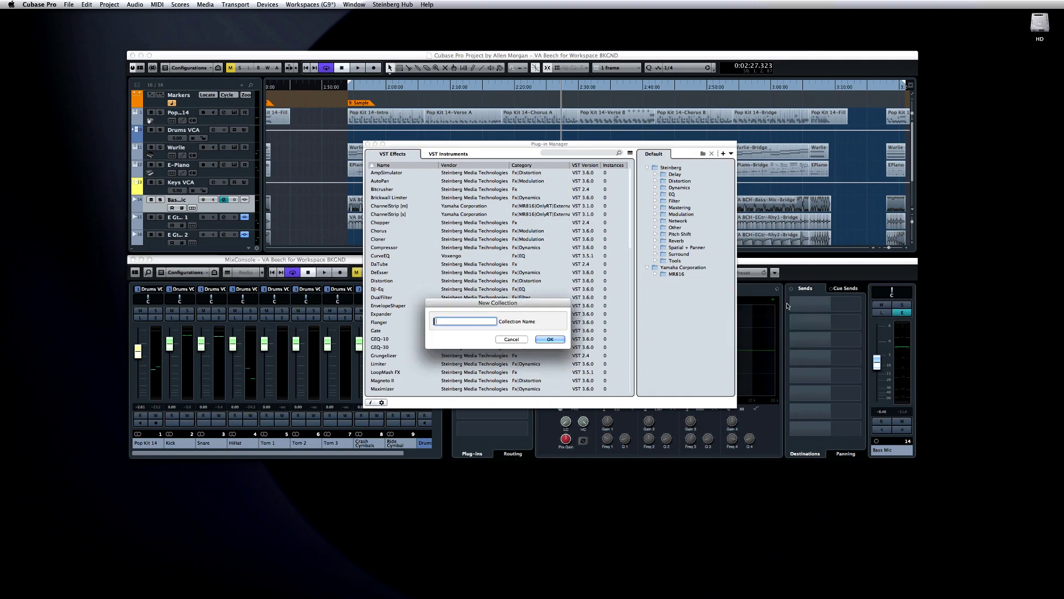
text(My Favorites)
click(546, 339)
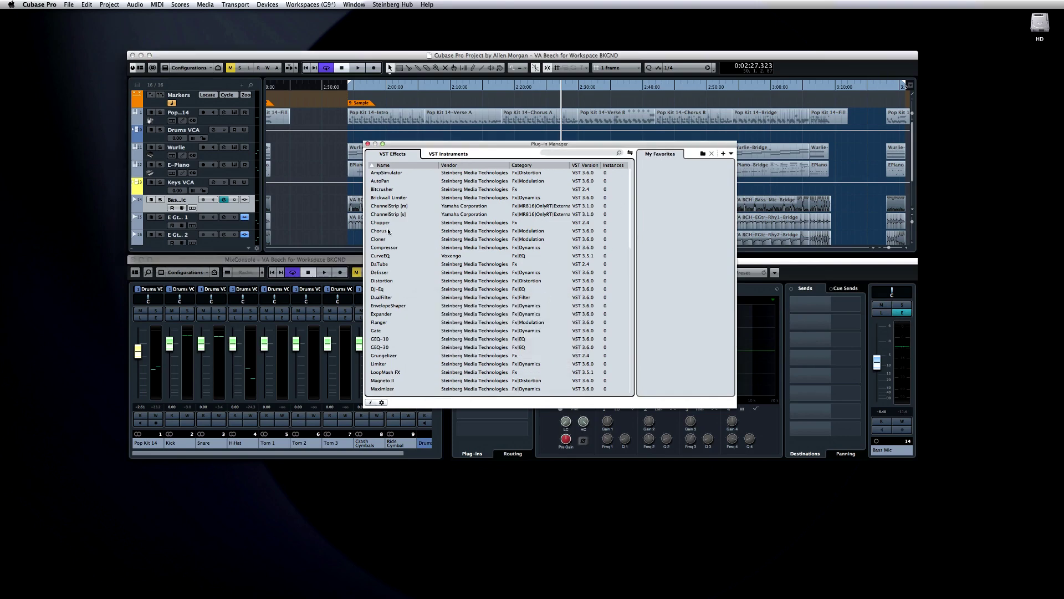
Step: Drag Chorus, DJ-Eq, Expander, Distortion, GEQ-30, Limiter and Flanger into the My Favorites collection
drag(388, 232, 660, 189)
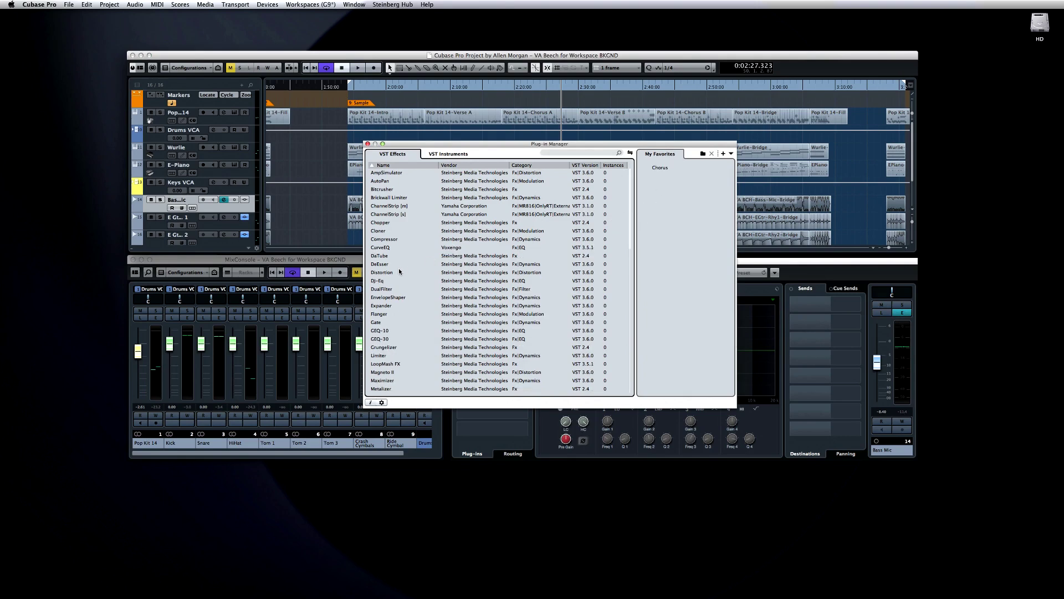
drag(386, 281, 670, 200)
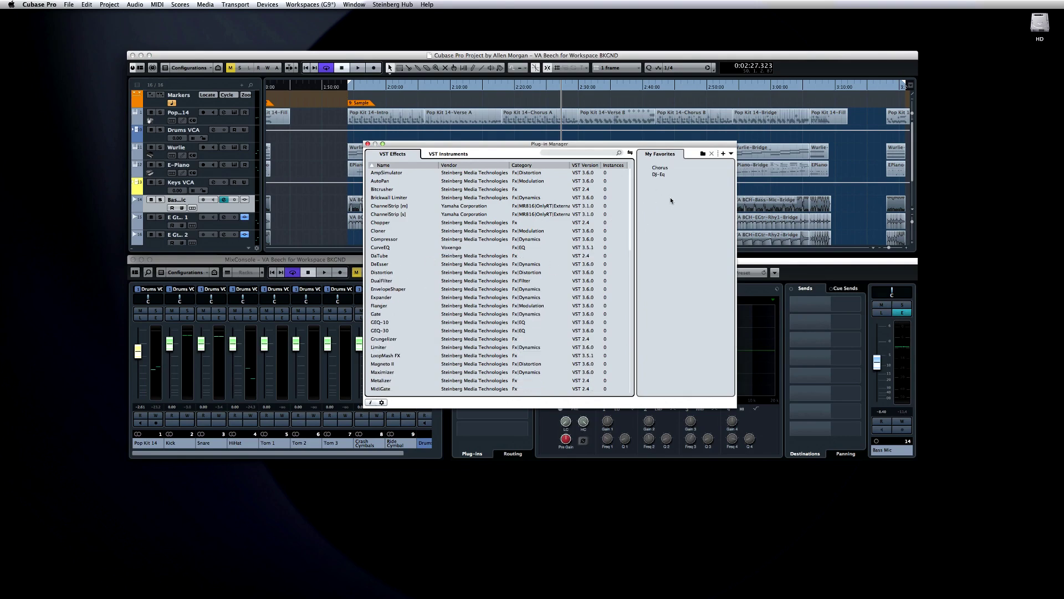
drag(375, 299, 660, 177)
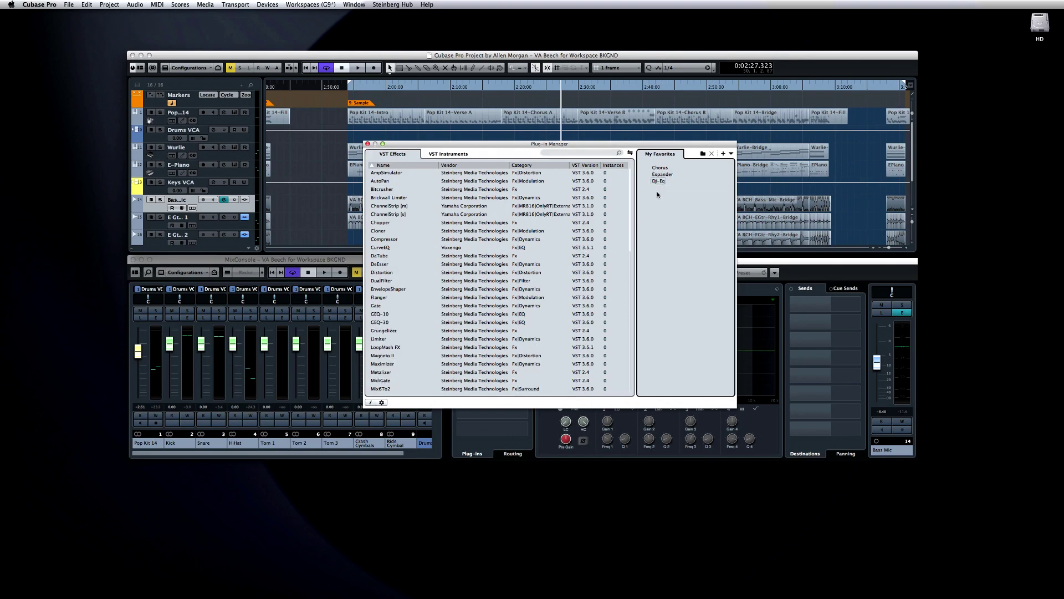
drag(375, 274, 676, 221)
drag(375, 320, 657, 194)
drag(372, 324, 667, 233)
drag(441, 291, 657, 237)
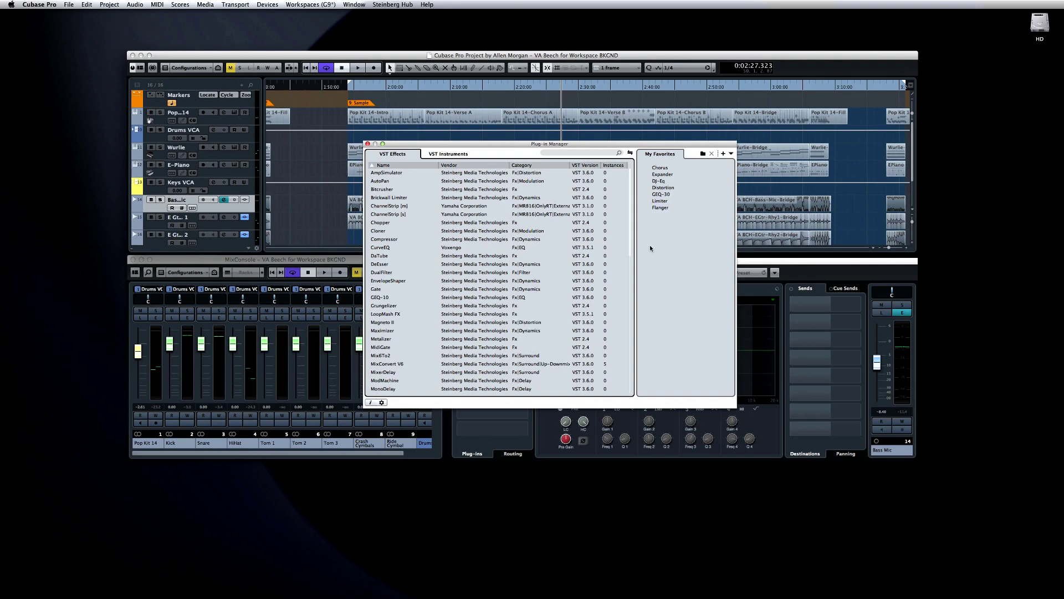
Step: Toggle the show/hide collection plug-ins icon, leaving the favorites hidden from the effects list
click(630, 154)
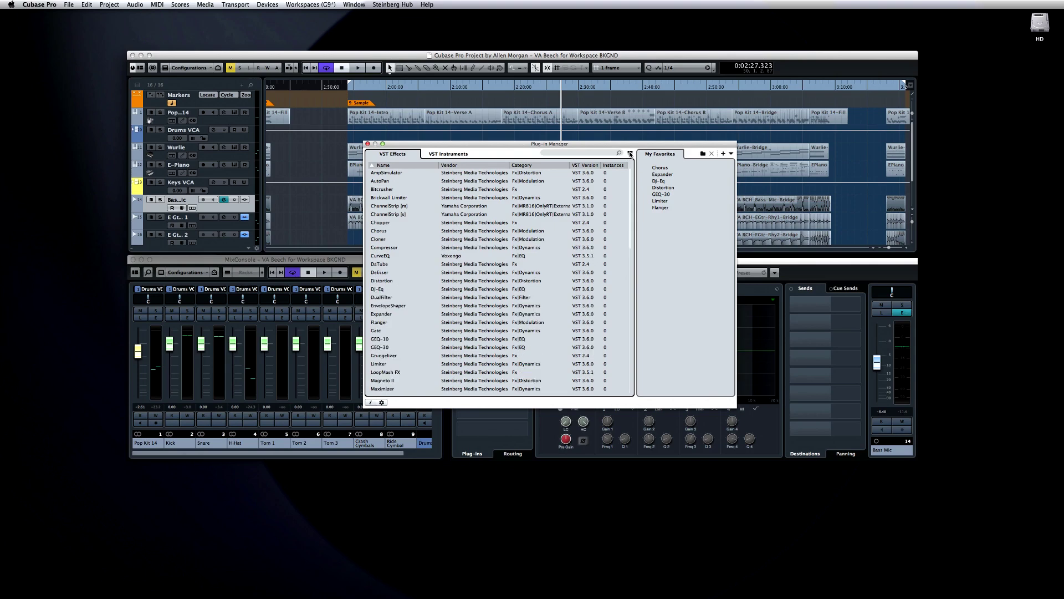
click(630, 154)
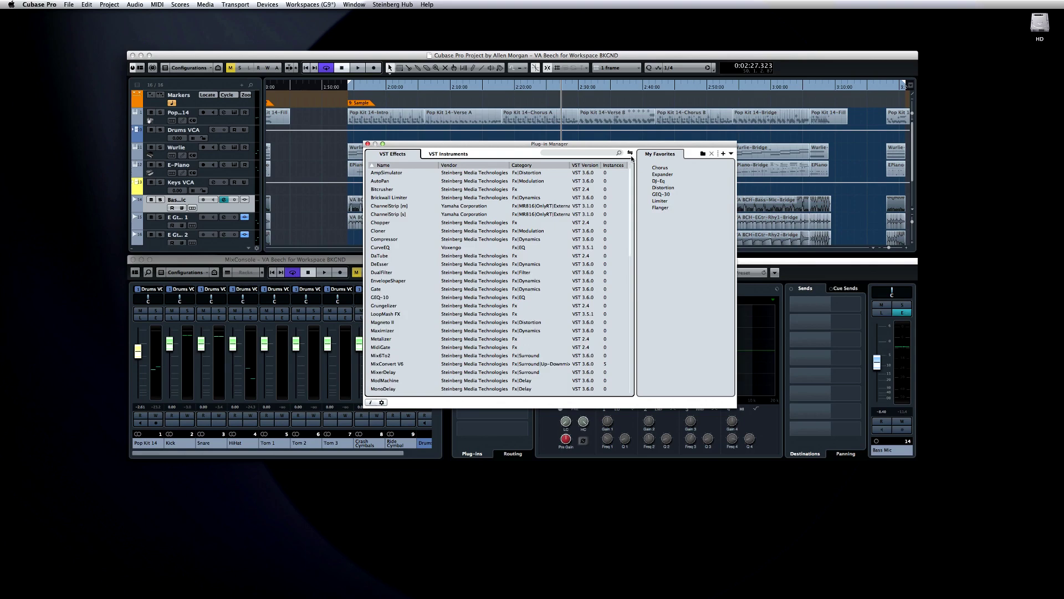
click(631, 154)
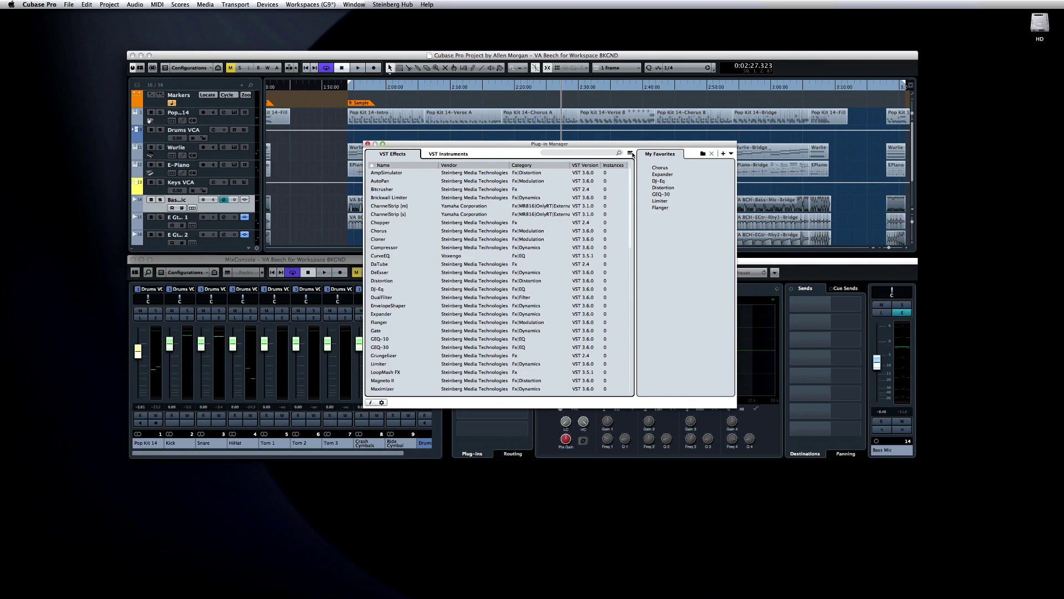
click(631, 154)
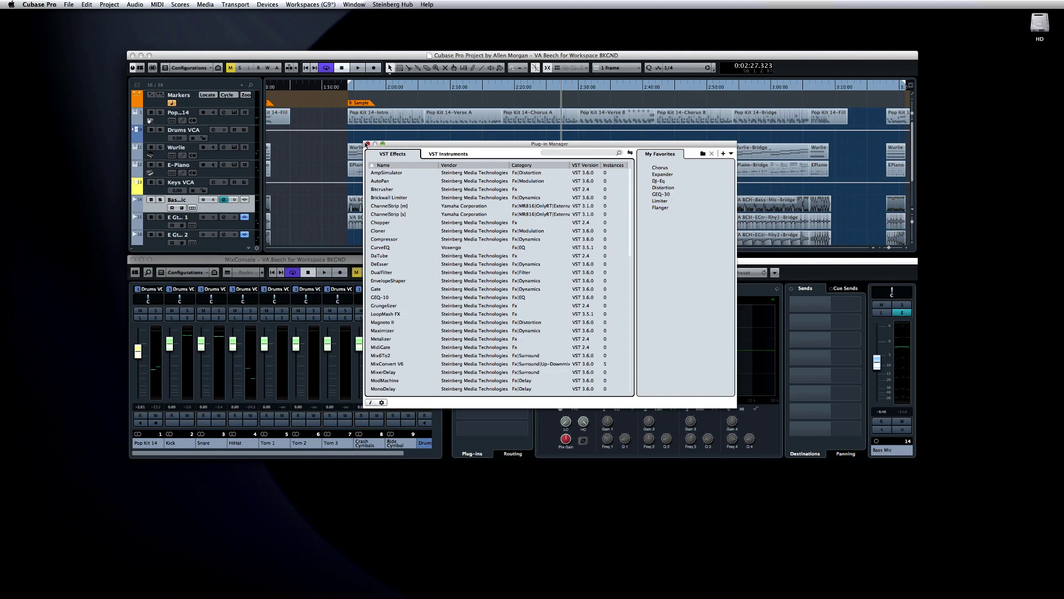
Step: Switch Bass Mic's first insert plug-in selector from My Favorites to Default and expand Steinberg
click(368, 144)
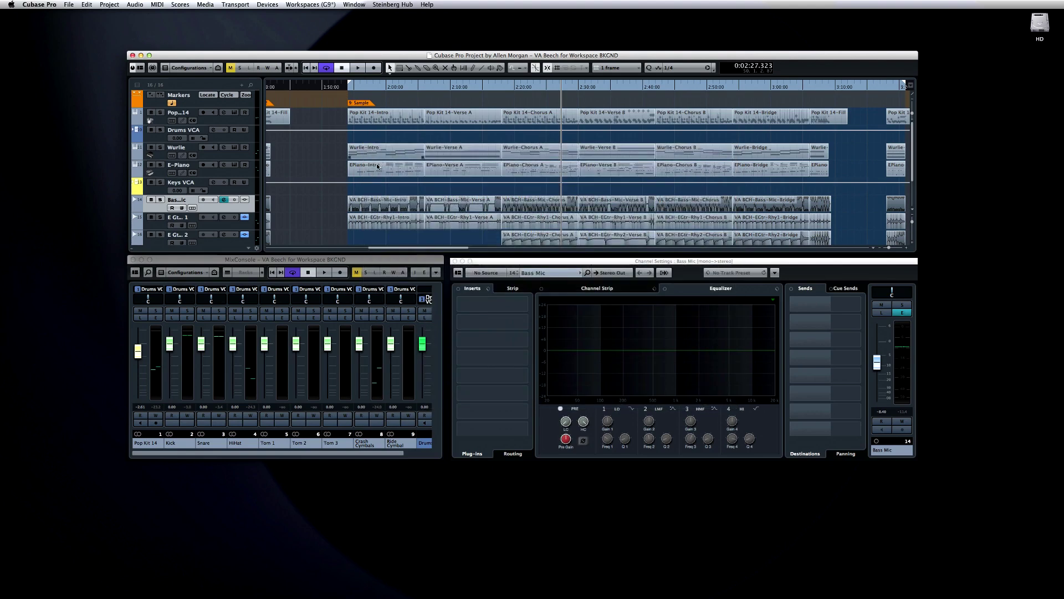
click(528, 305)
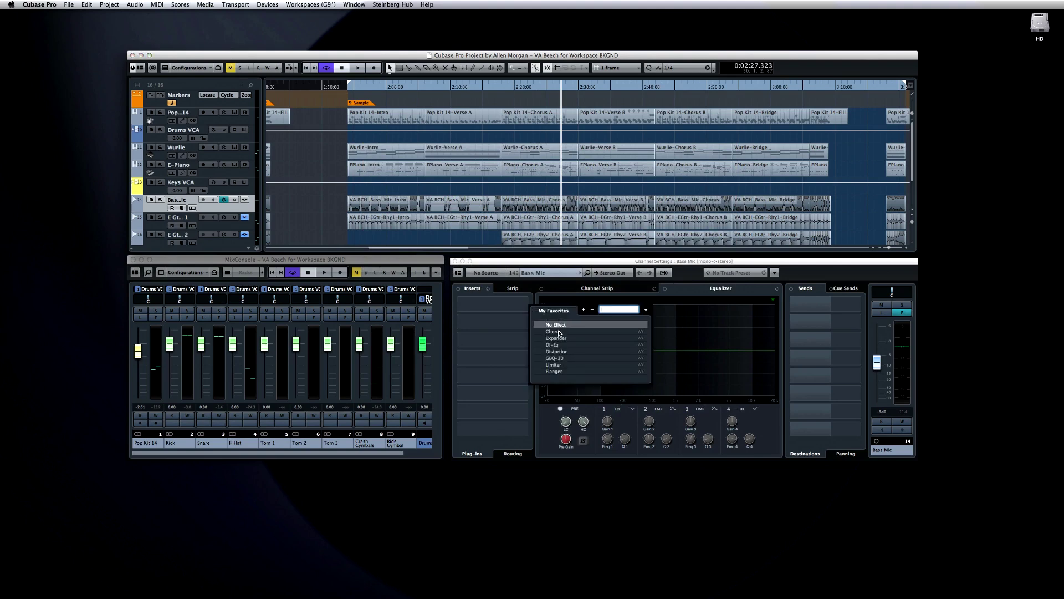
click(646, 310)
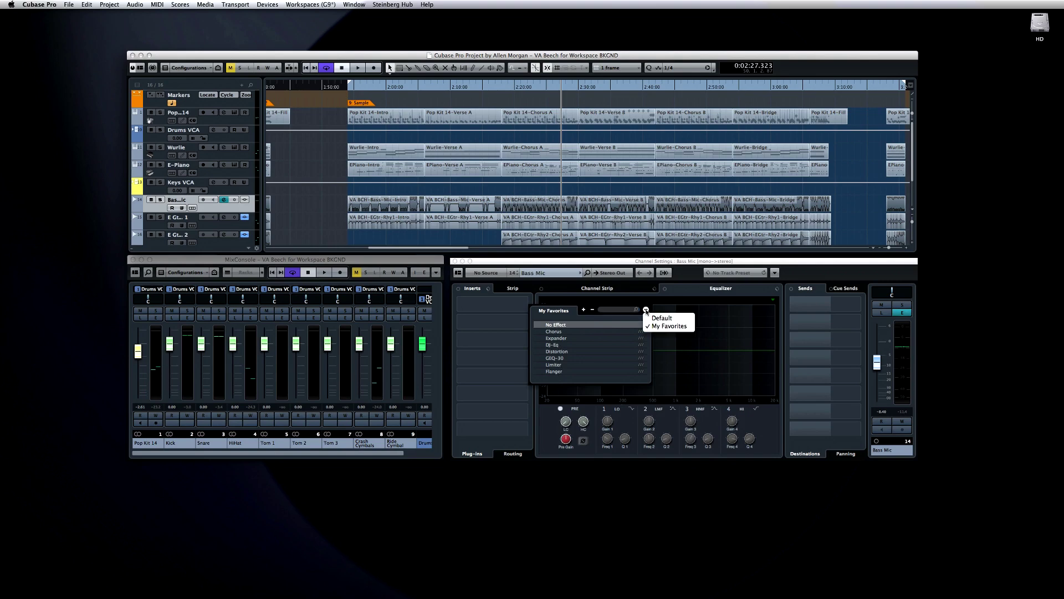
click(682, 321)
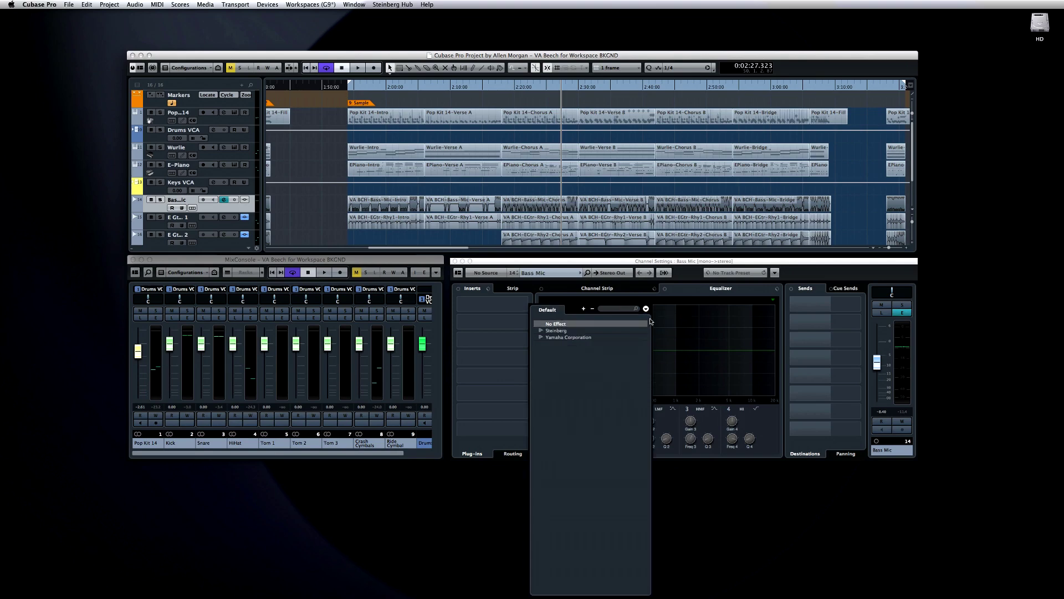
click(547, 332)
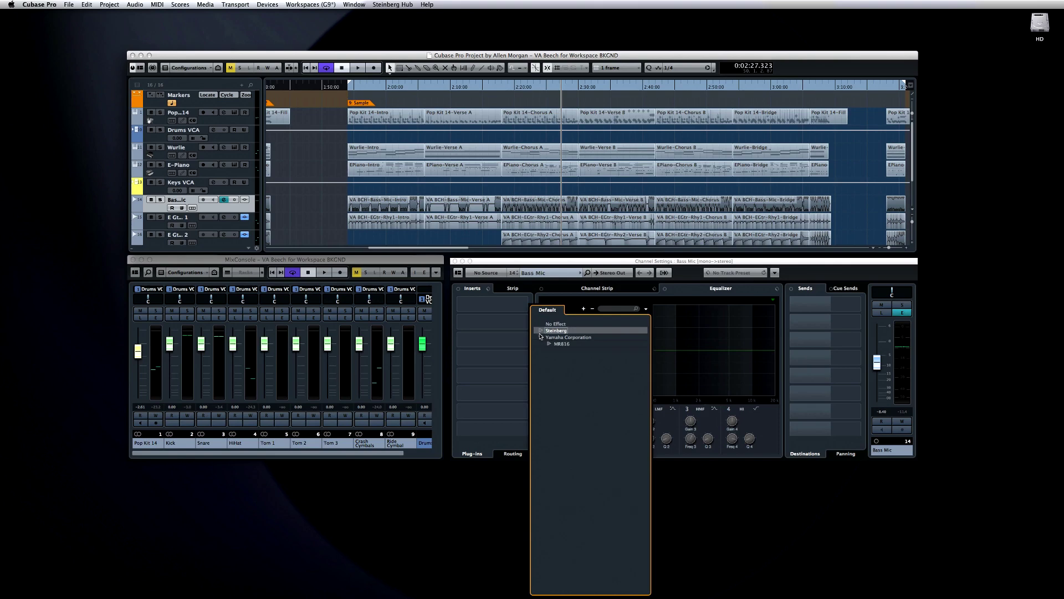
click(541, 332)
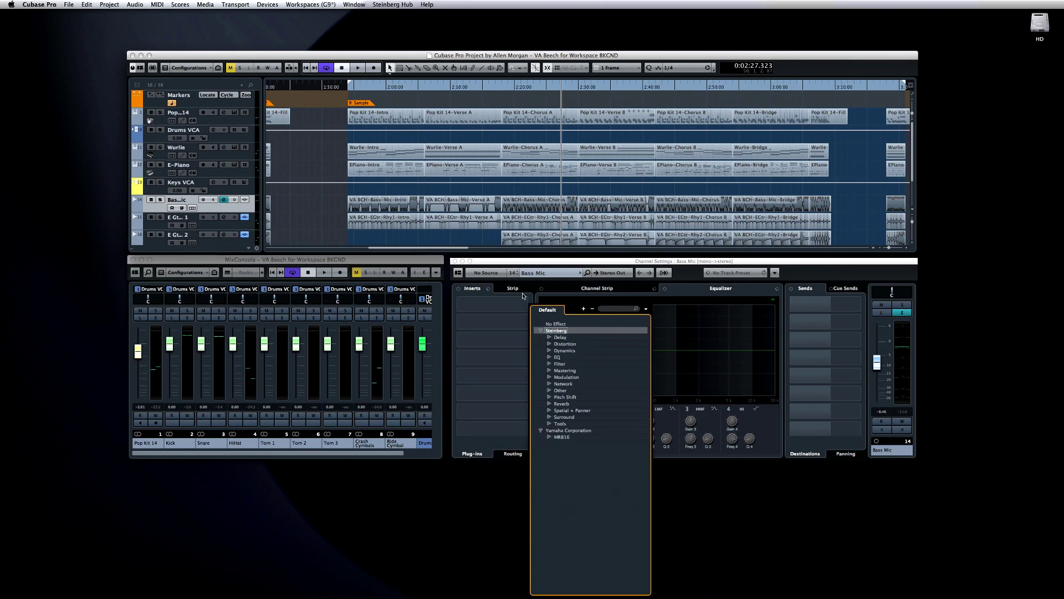
click(267, 4)
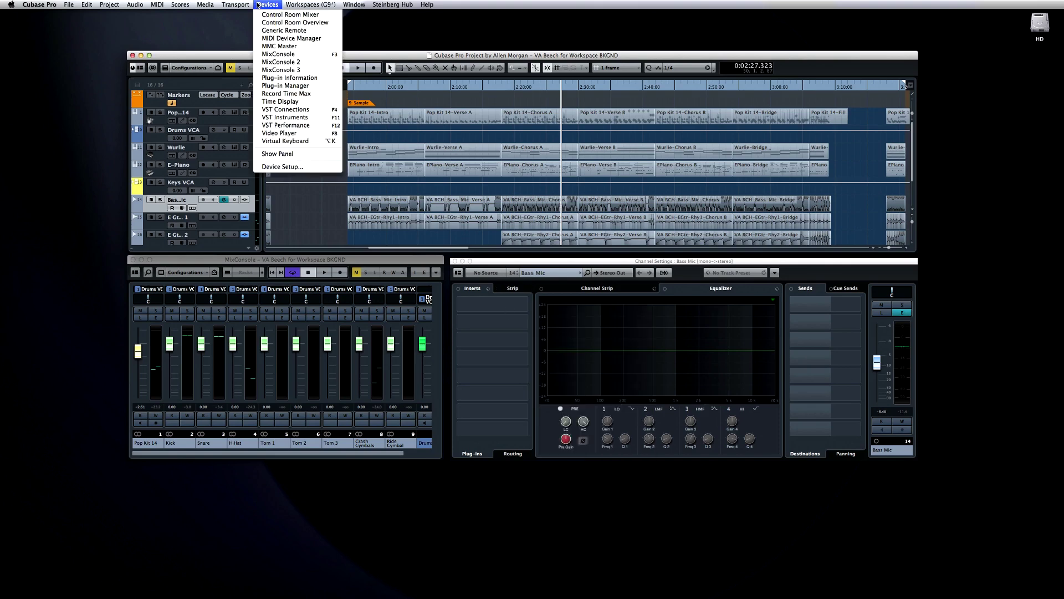
Step: Open the Plug-in Manager, expand Steinberg and Yamaha Corporation, and select the My Favorites collection
click(272, 86)
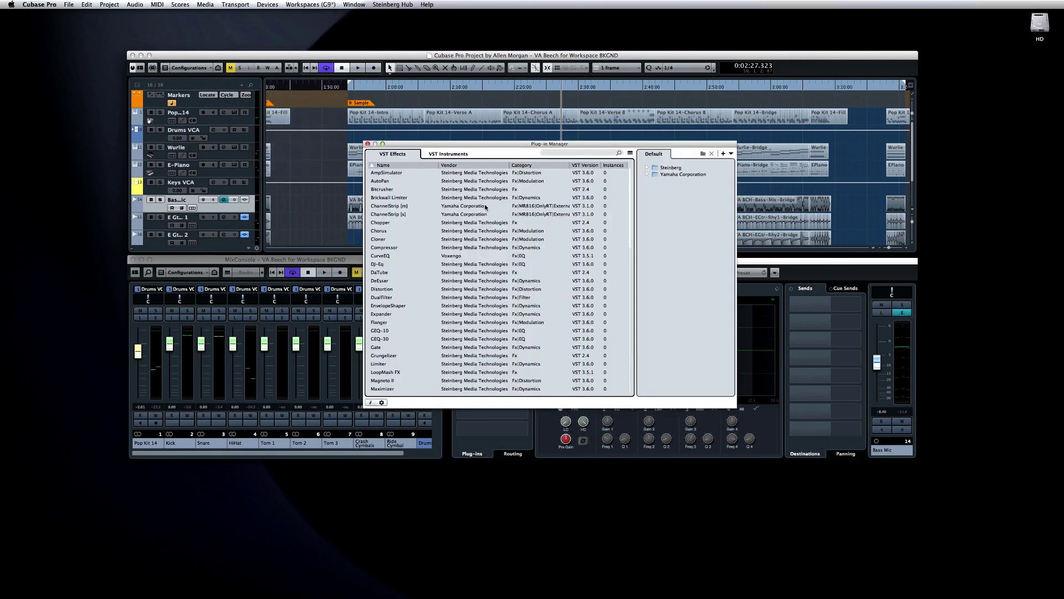
click(646, 167)
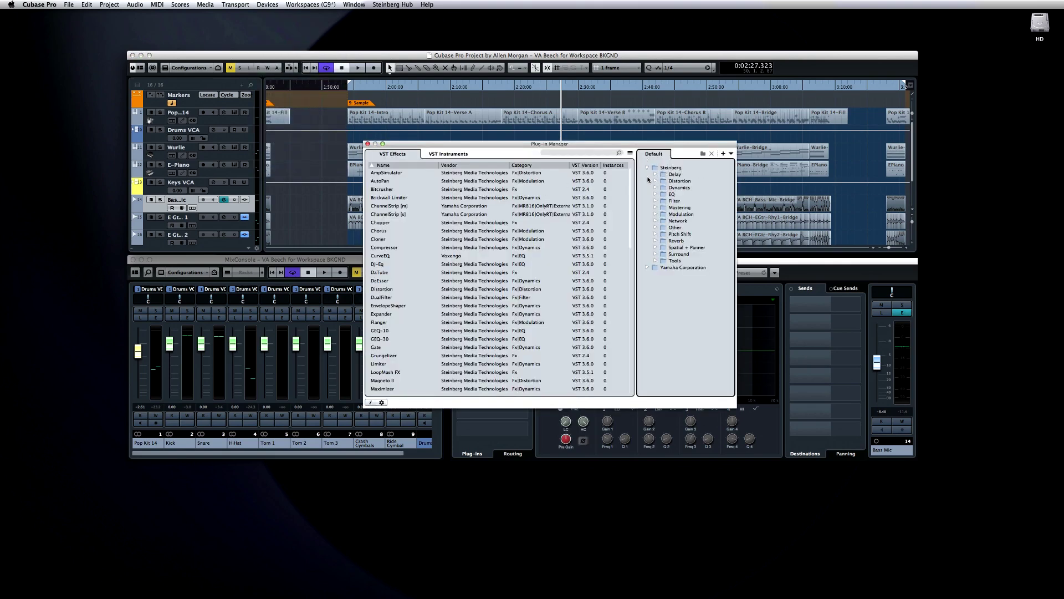
click(647, 267)
click(731, 153)
click(733, 167)
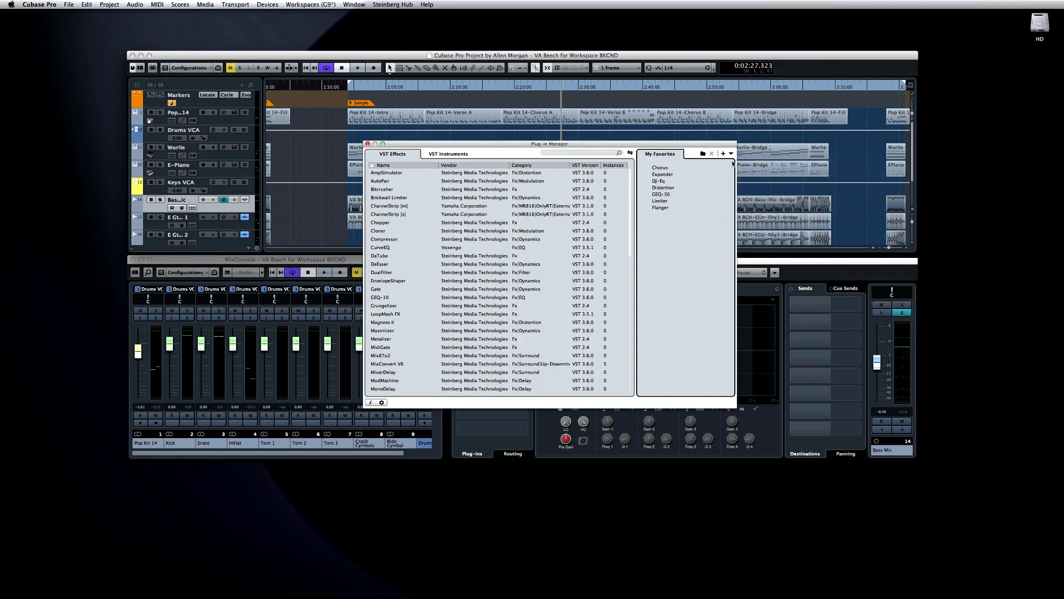
Step: Delete the My Favorites collection and re-expand the Default collection's Steinberg and Yamaha folders
click(731, 154)
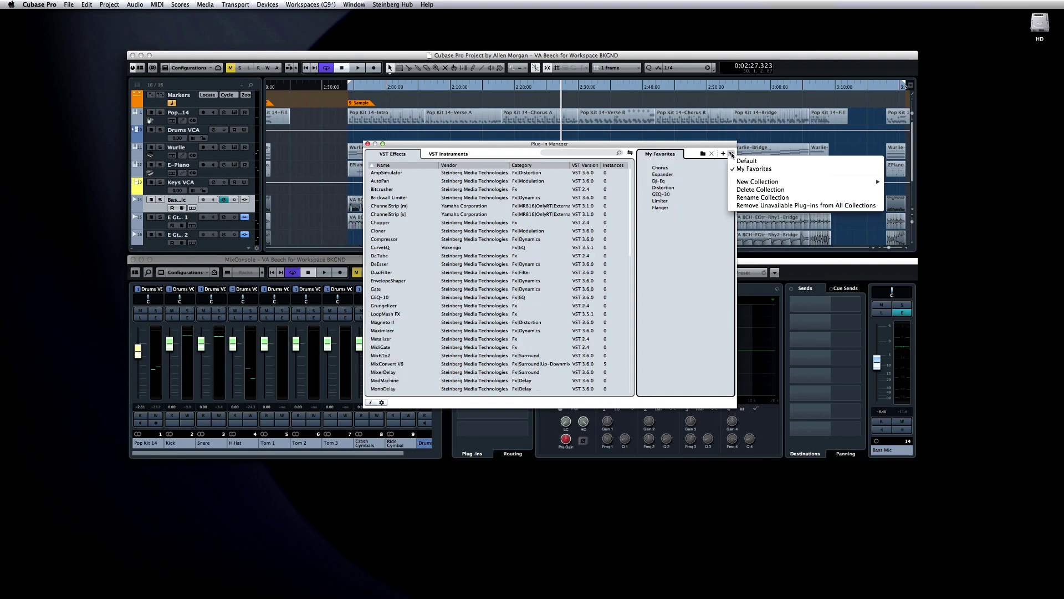
click(744, 191)
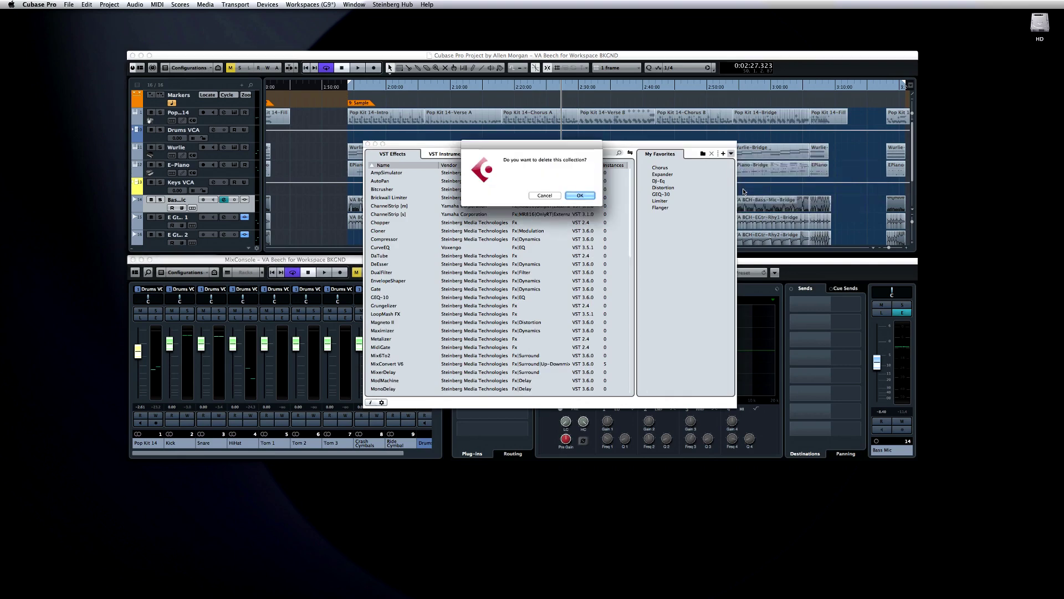
click(580, 195)
click(647, 167)
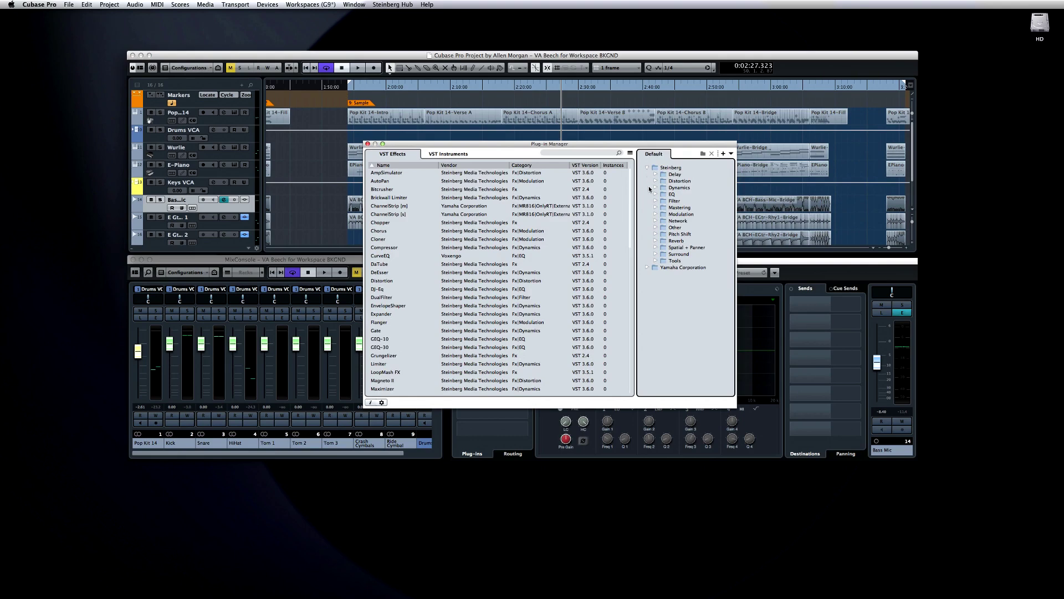
click(647, 267)
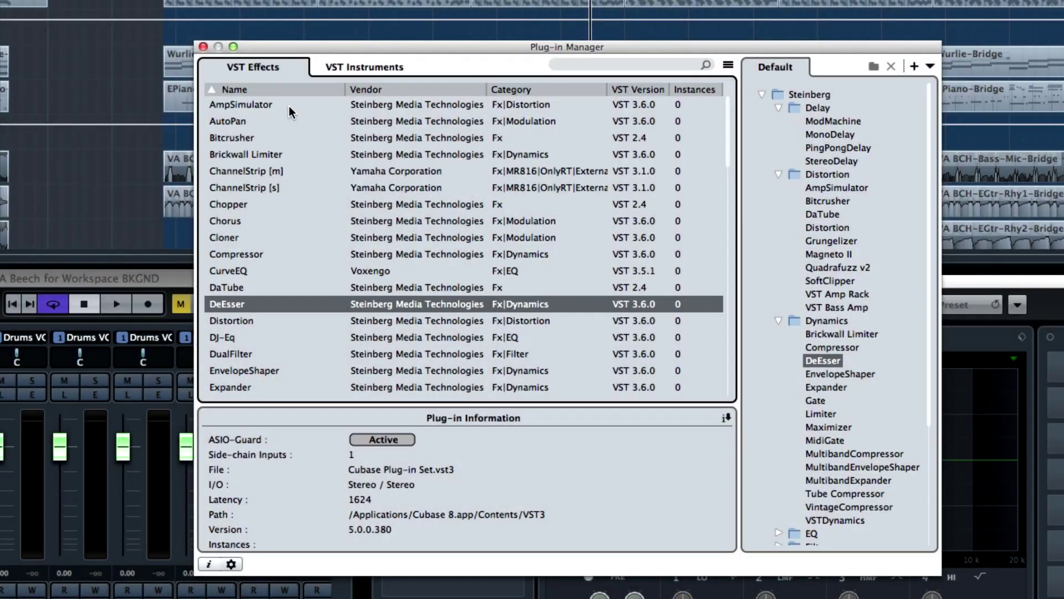
Step: Browse the details of AmpSimulator, Brickwall Limiter, ChannelStrip [m], ChannelStrip [s] and Chopper
click(410, 173)
key(Down)
key(Down)
key(Down)
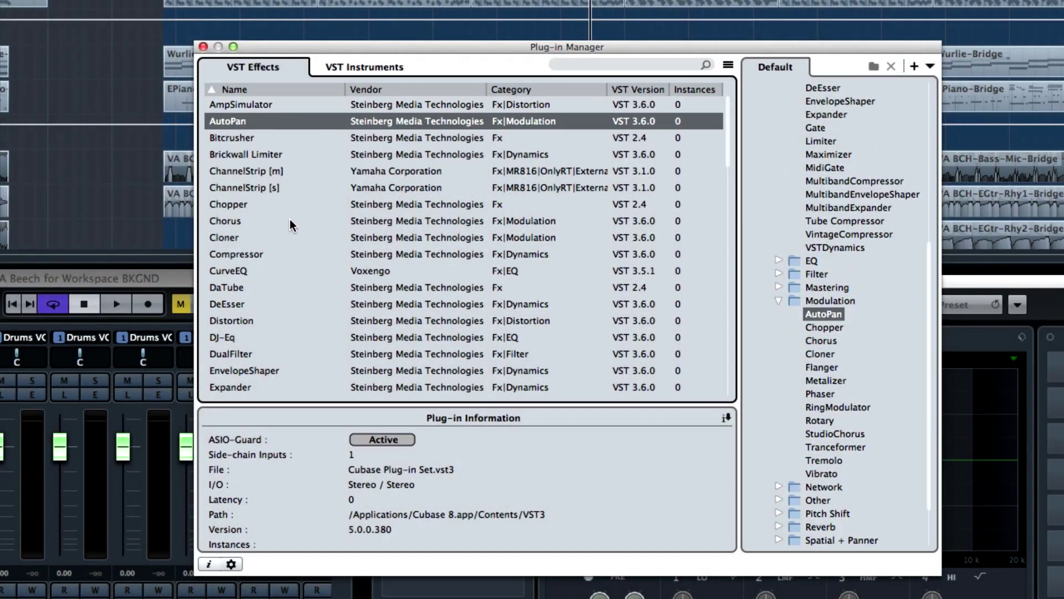
key(Down)
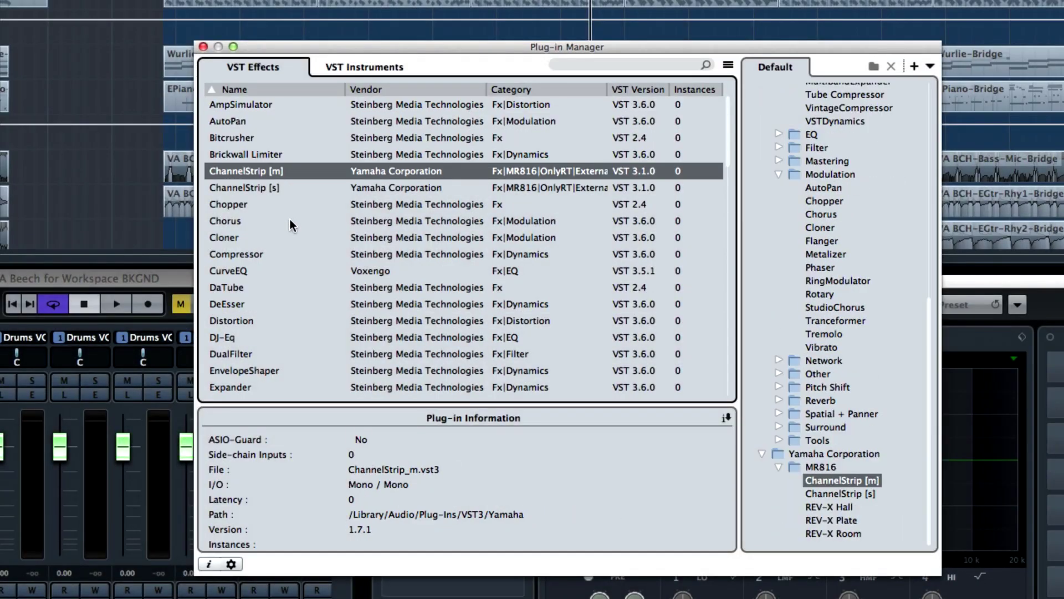
key(Down)
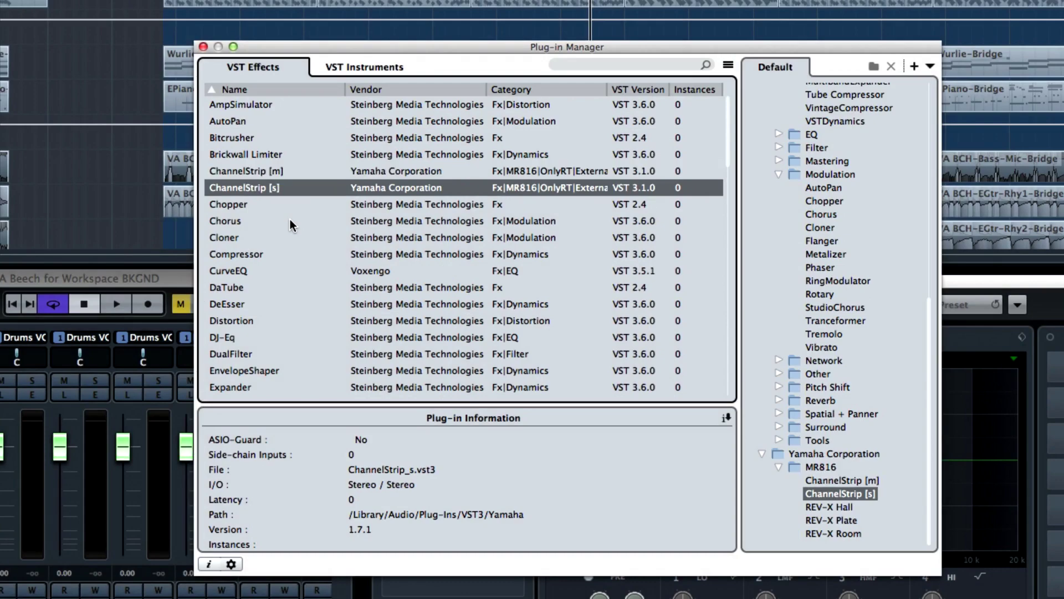
key(Down)
key(Down)
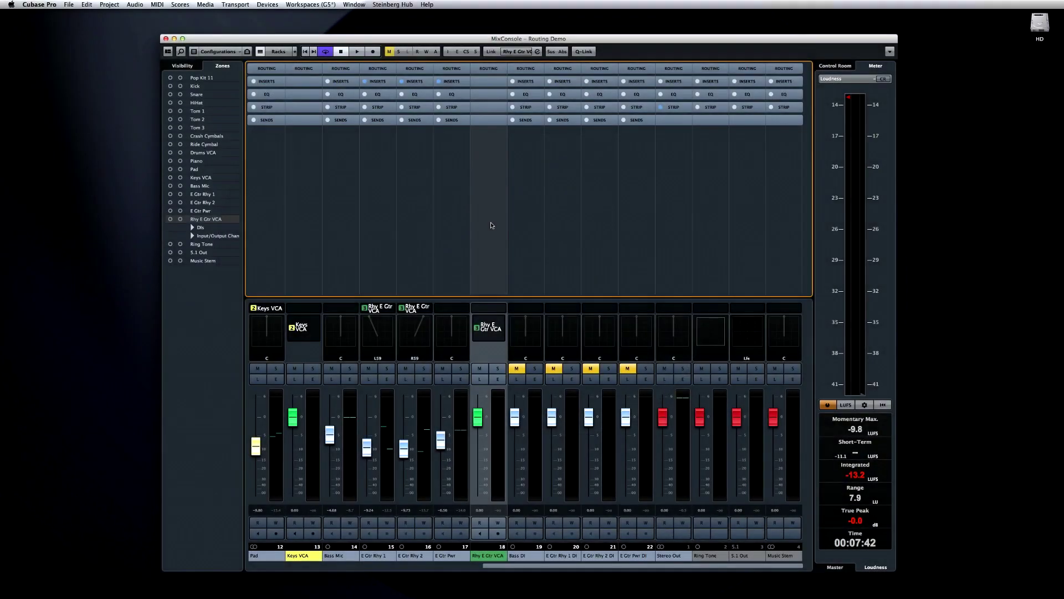
Step: Add the Direct Routing rack to the MixConsole and expand it
click(291, 52)
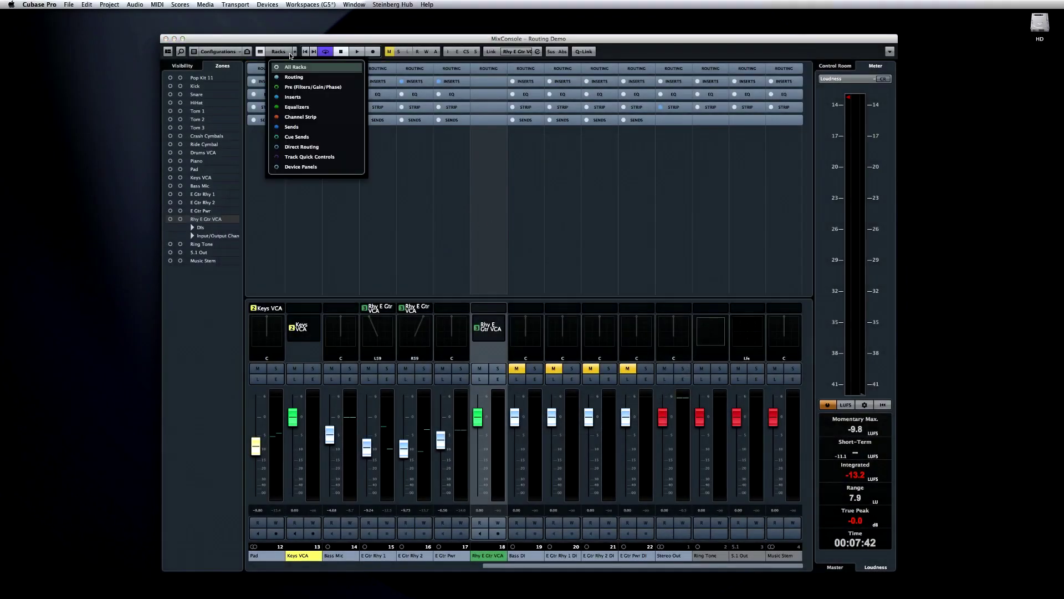
click(290, 146)
click(497, 171)
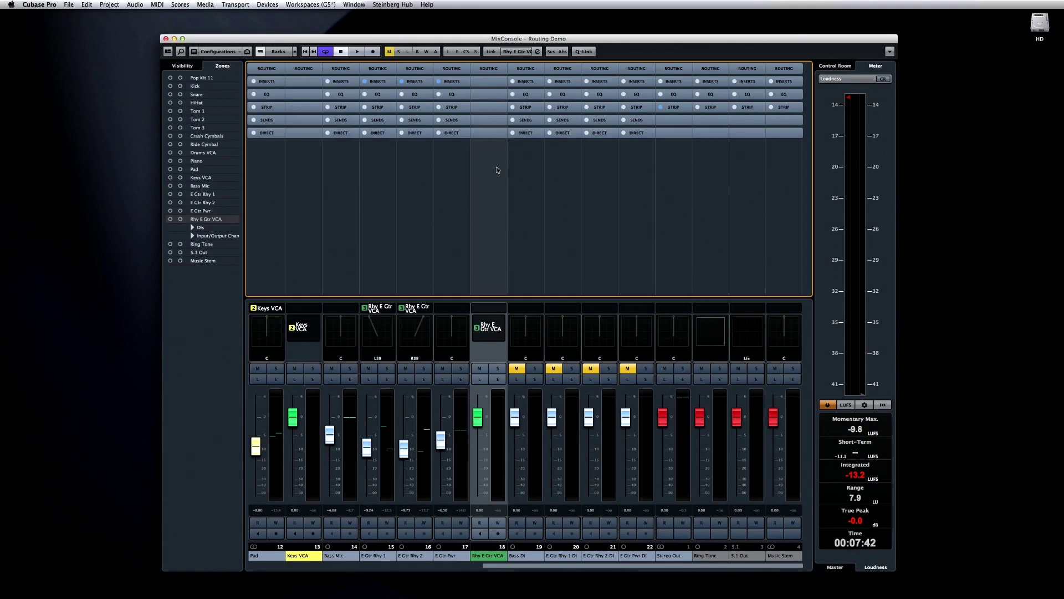
click(490, 134)
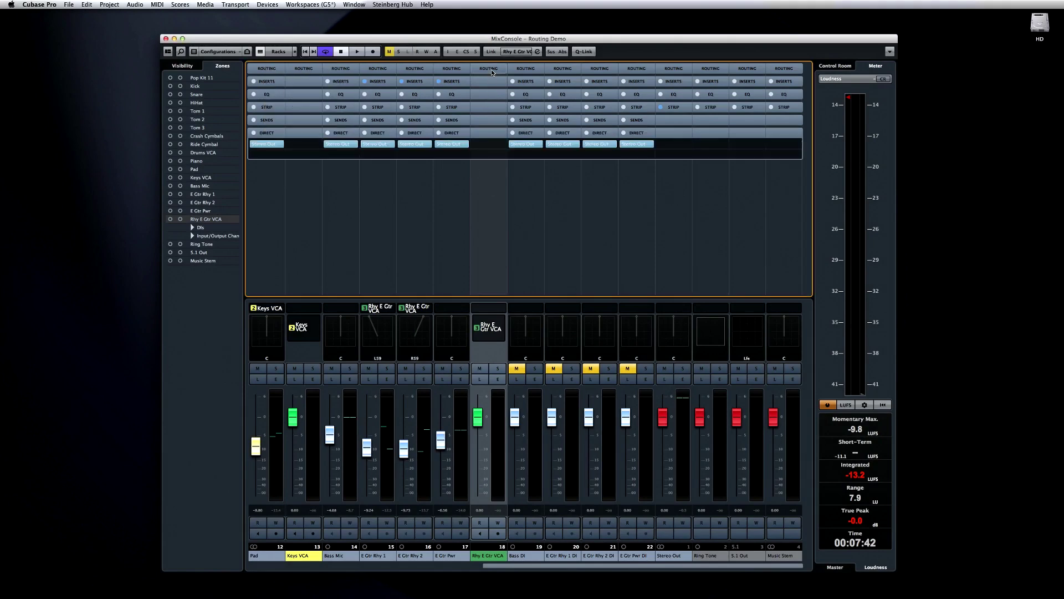
click(491, 71)
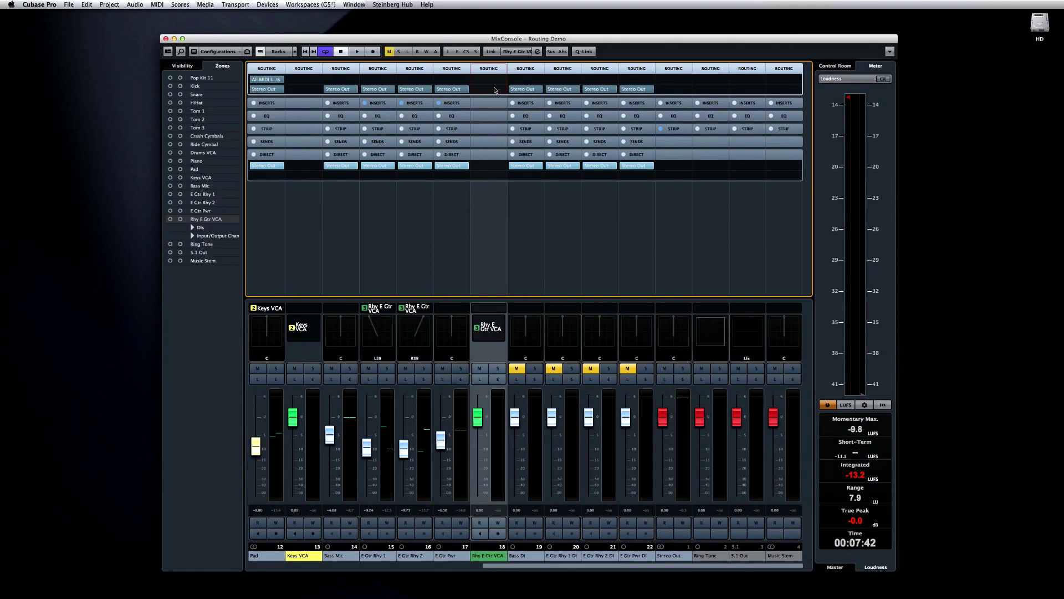
Step: Assign Stereo Out, Ring Tone and 5.1 Out to the channel's direct routing slots
click(543, 90)
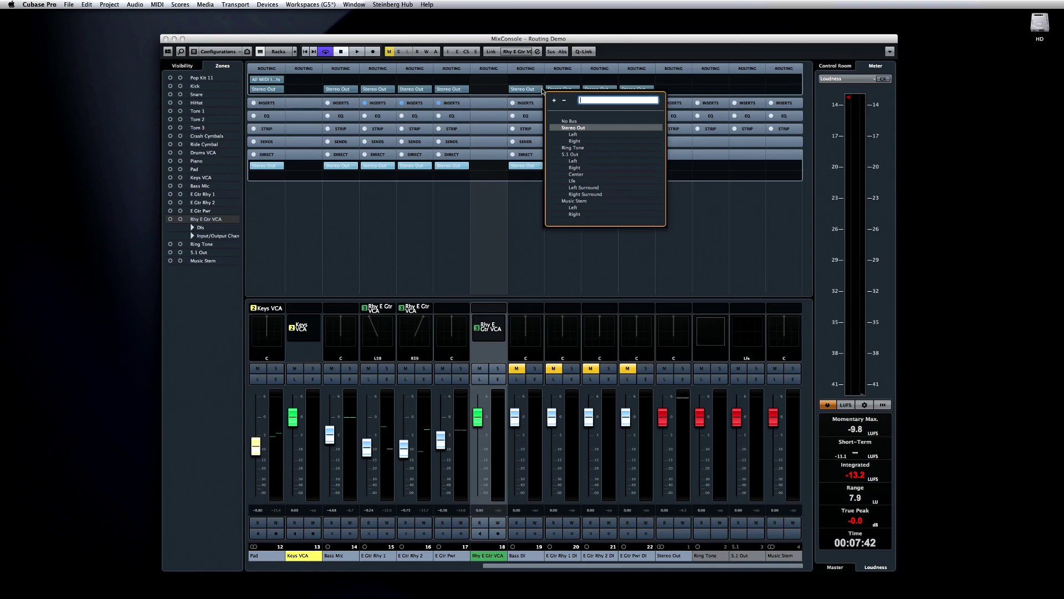
click(571, 147)
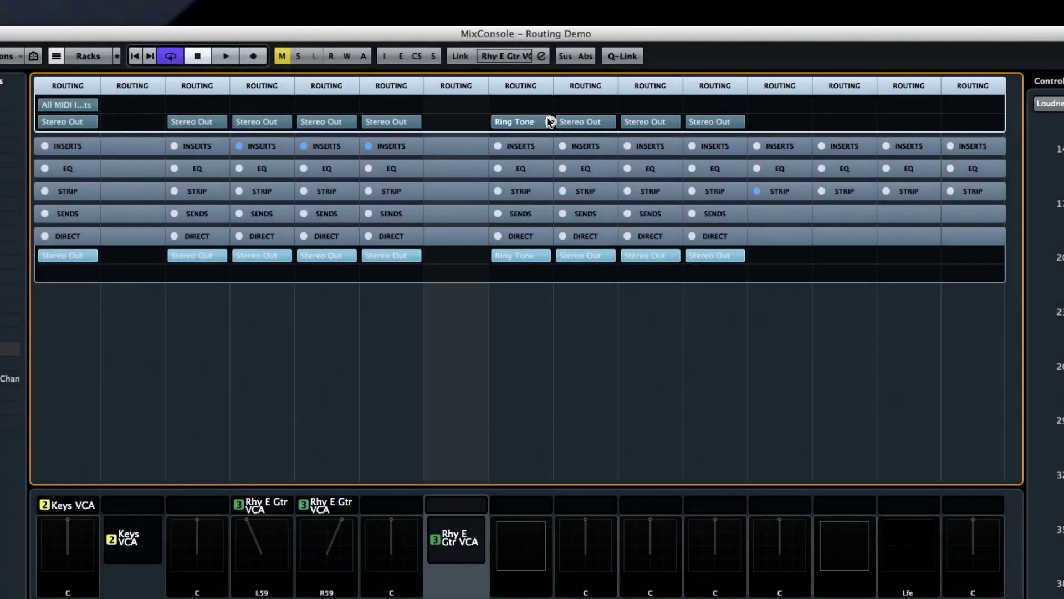
click(549, 122)
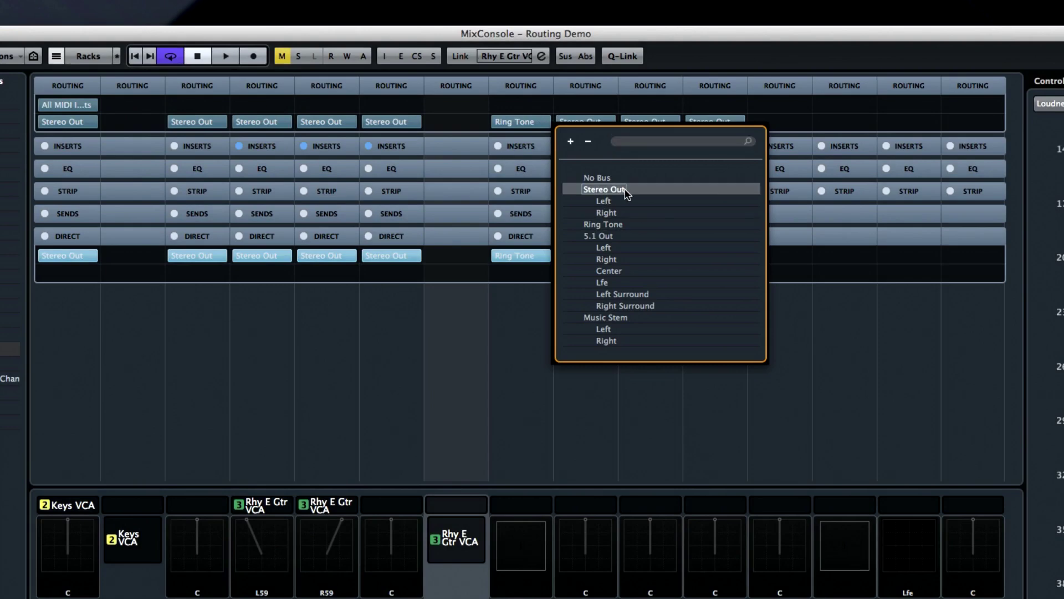
click(605, 190)
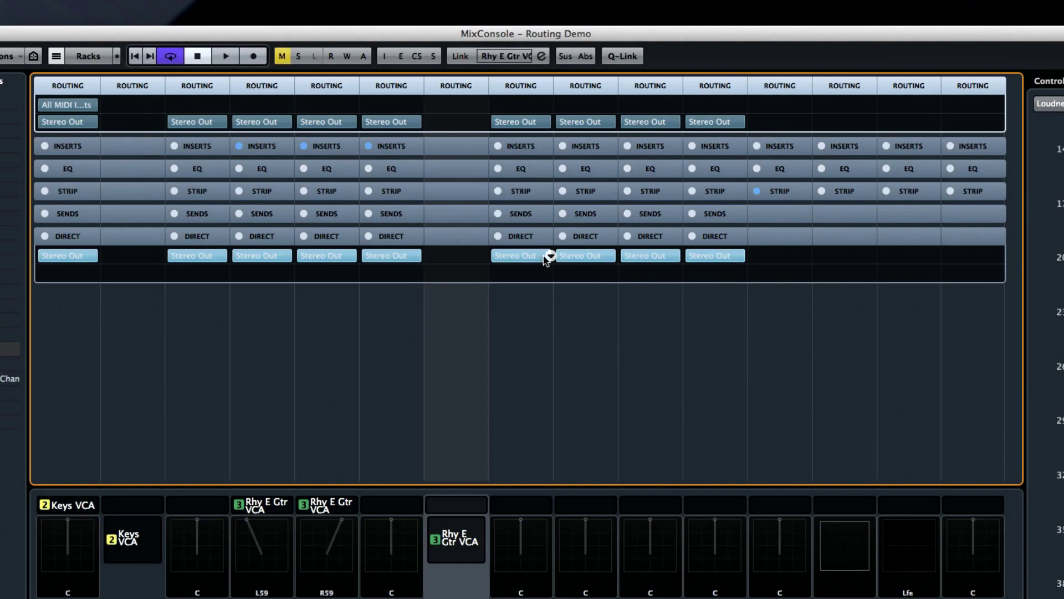
click(551, 273)
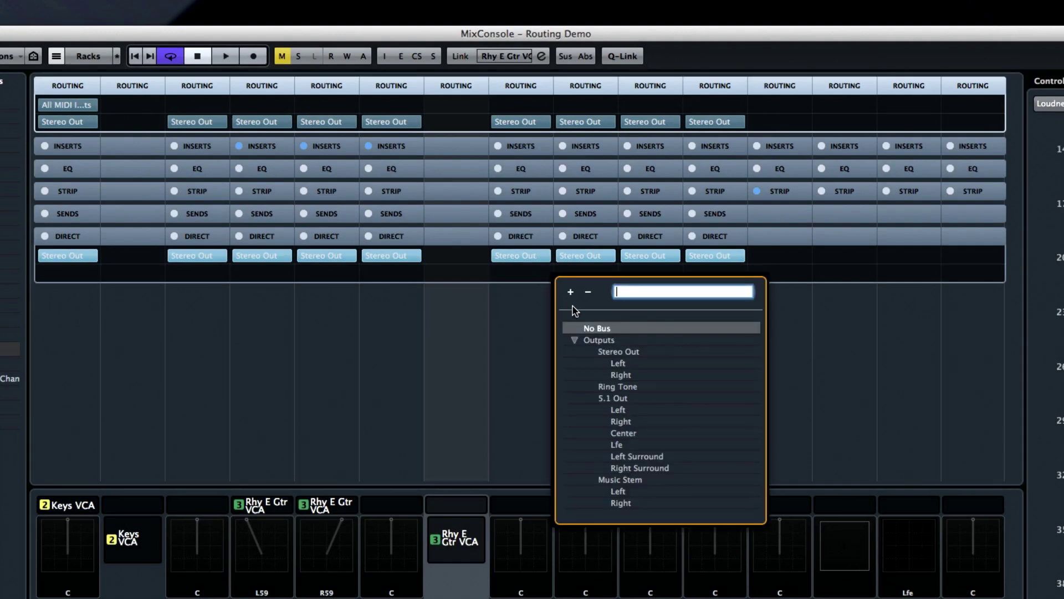
click(625, 388)
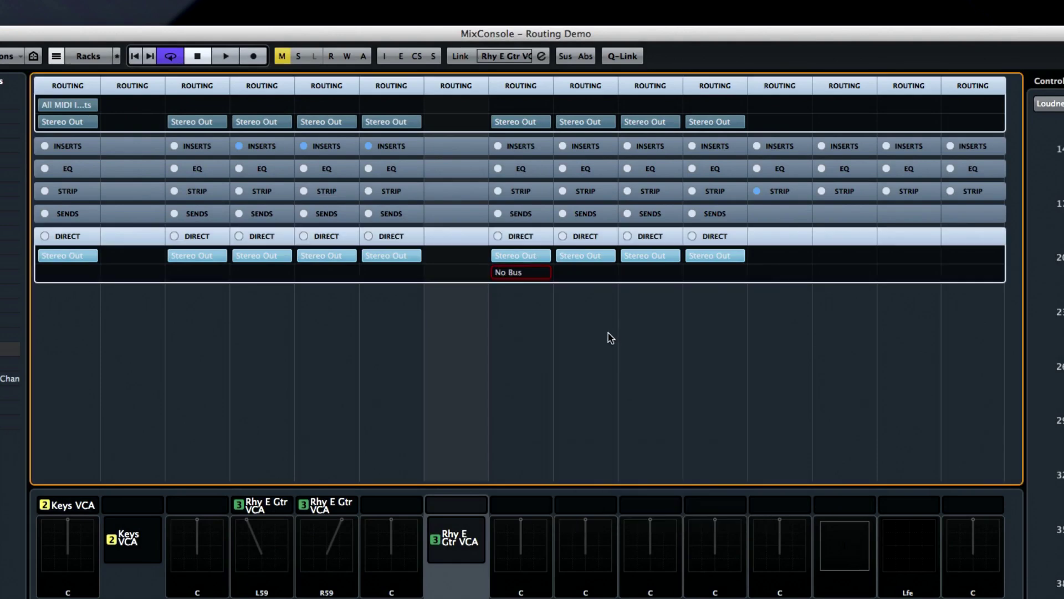
click(545, 290)
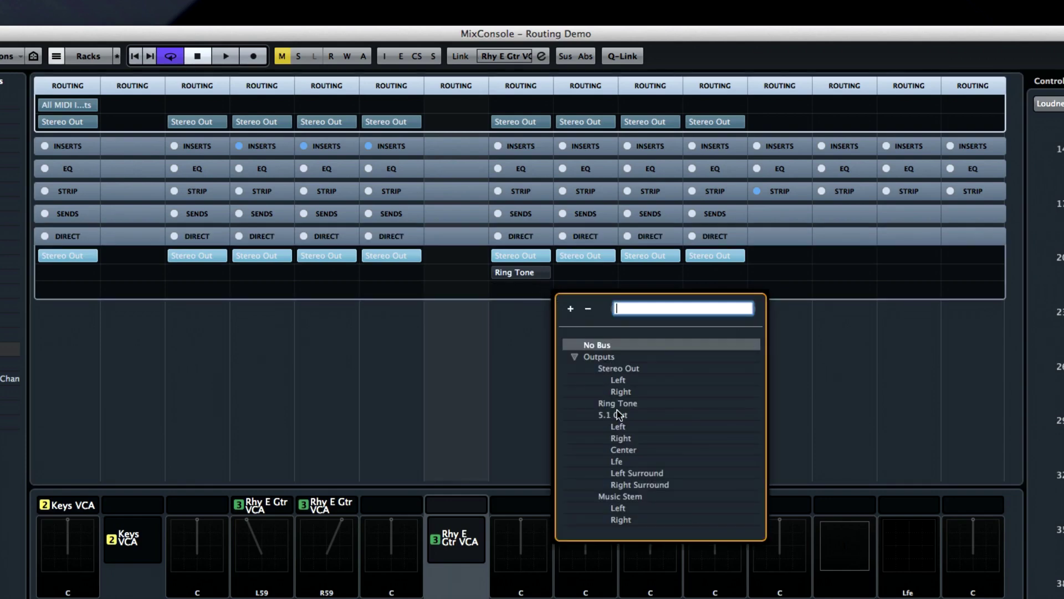
click(619, 415)
click(547, 307)
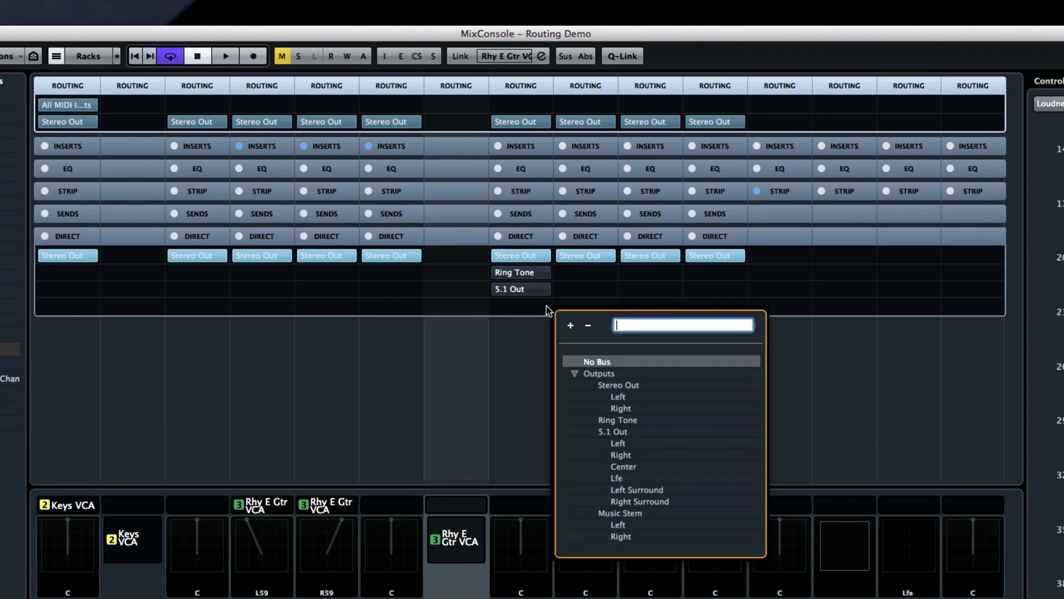
Step: Add a 5.1 output bus and a stereo output bus in VST Connections Outputs
click(639, 512)
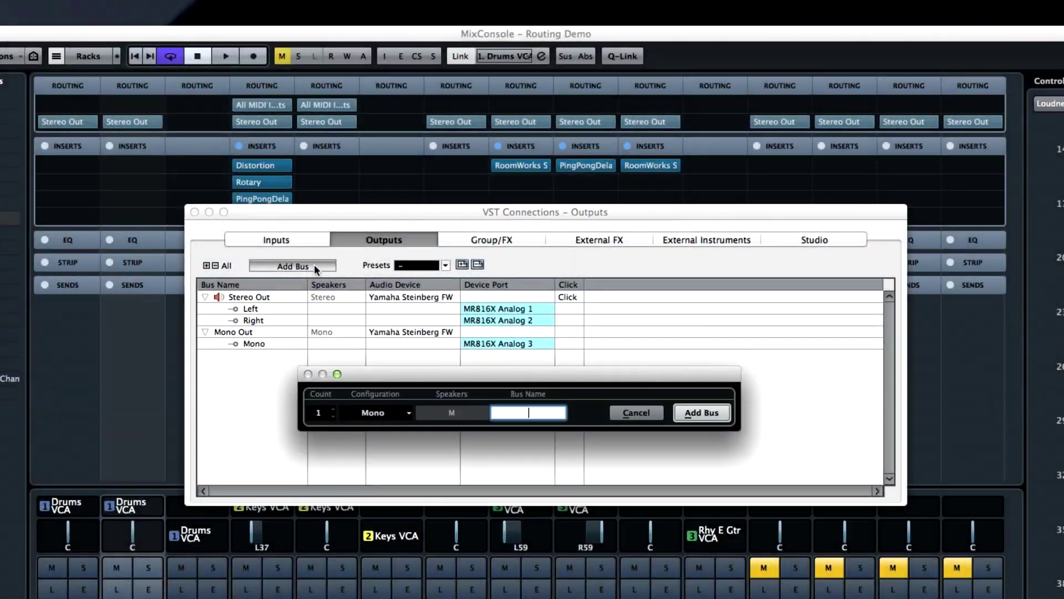
click(391, 413)
click(363, 484)
click(682, 413)
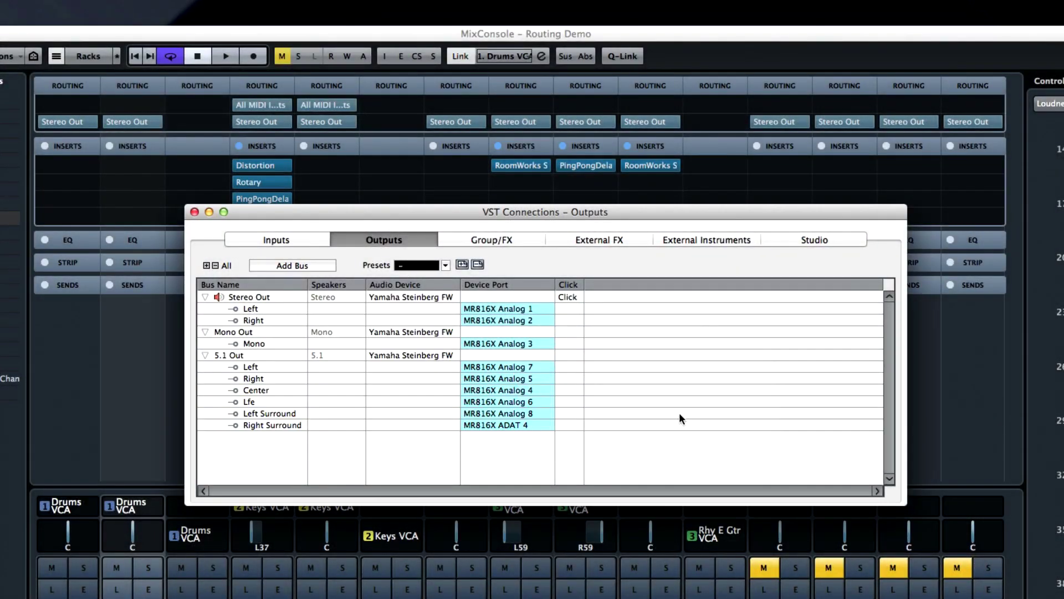
click(305, 264)
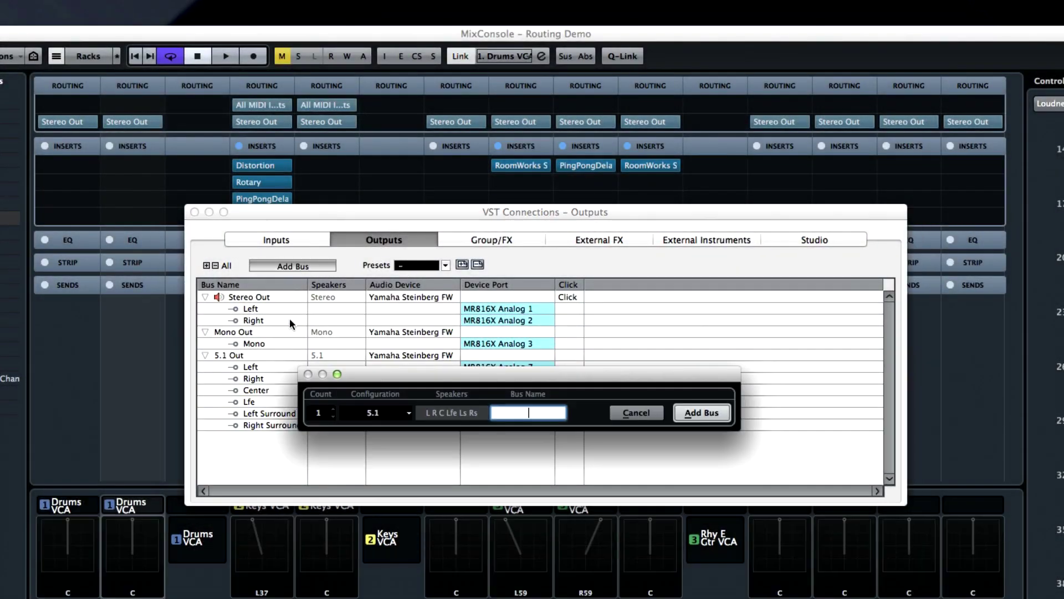
click(410, 416)
click(418, 355)
click(693, 416)
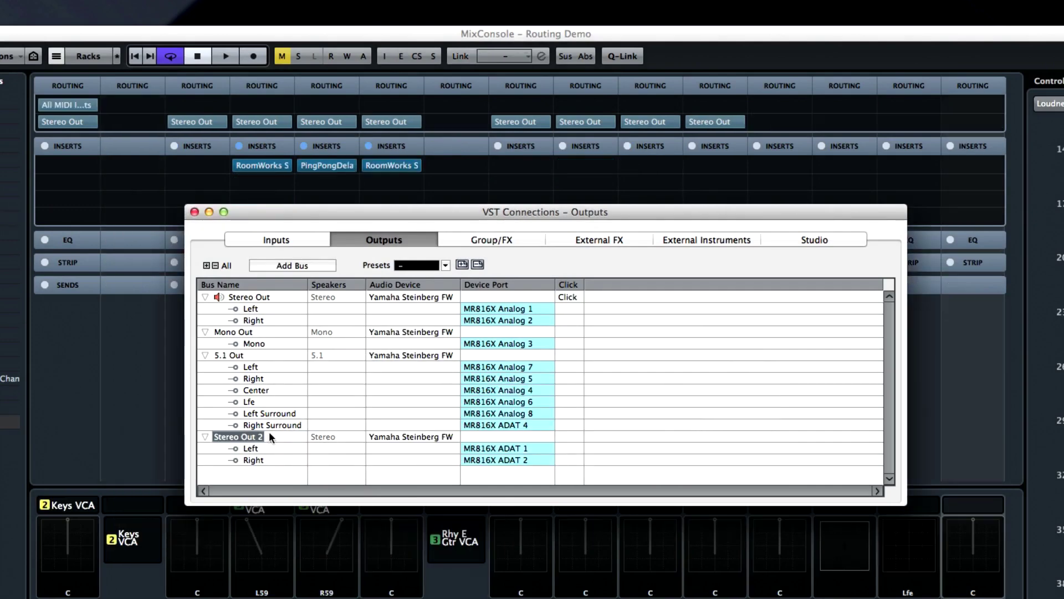
Step: Rename Stereo Out 2 to 'Music Stem' and Mono Out to 'Ring Tone'
double_click(261, 437)
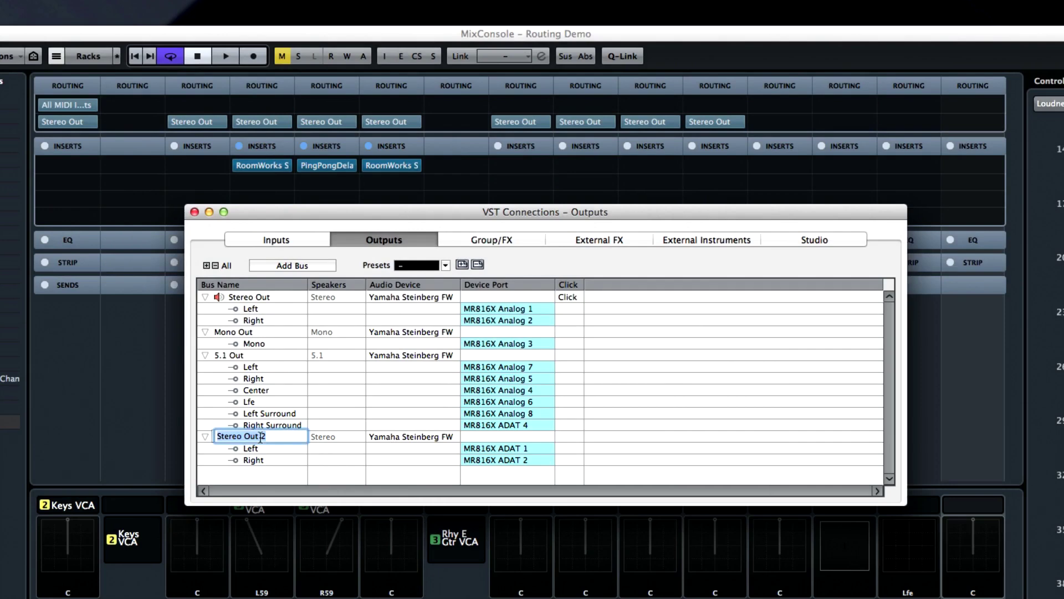
text(Music Stem)
key(Return)
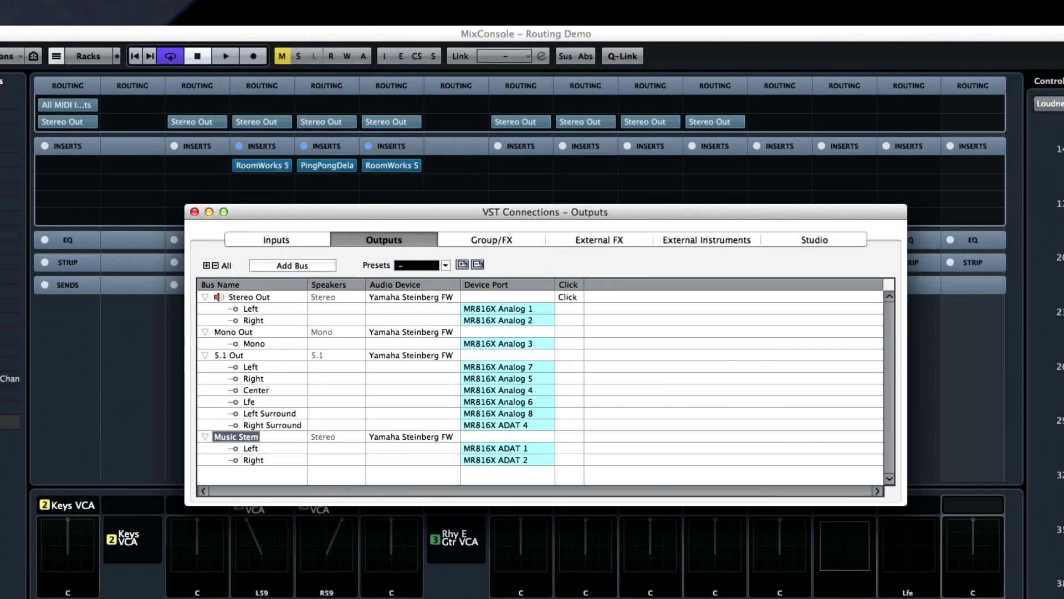
double_click(241, 331)
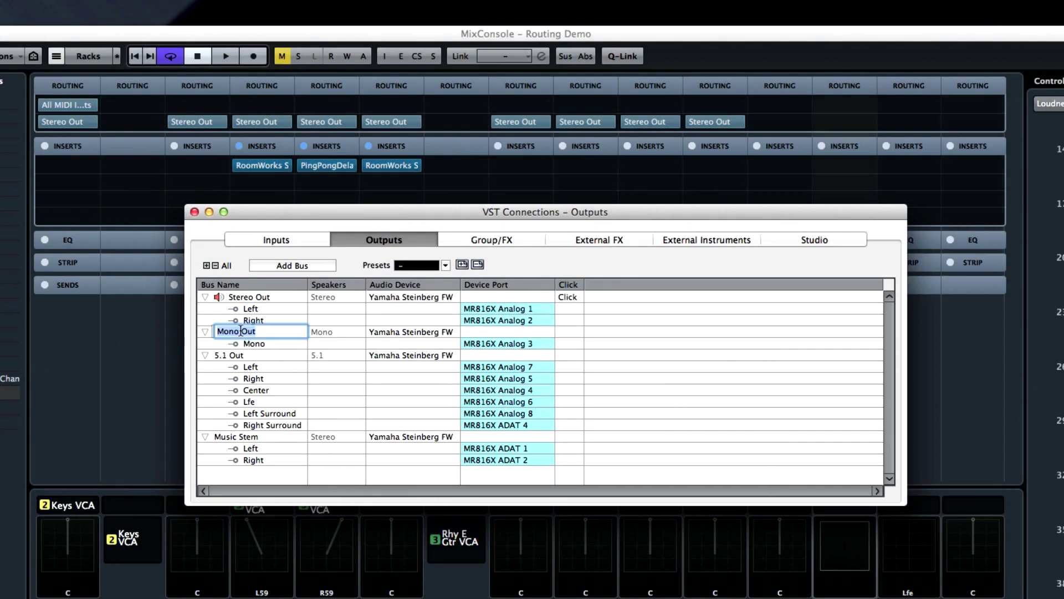
text(Ring Tone)
key(Return)
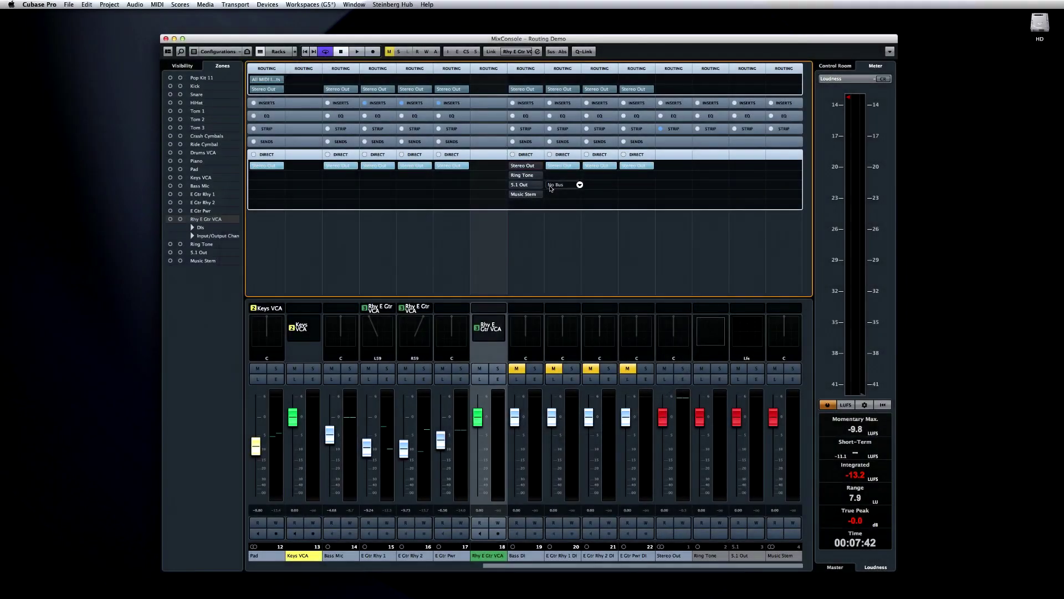
Step: Add 5.1 Out and Music Stem as Direct Routing destinations on E Gtr Rhy 1 DI
click(579, 176)
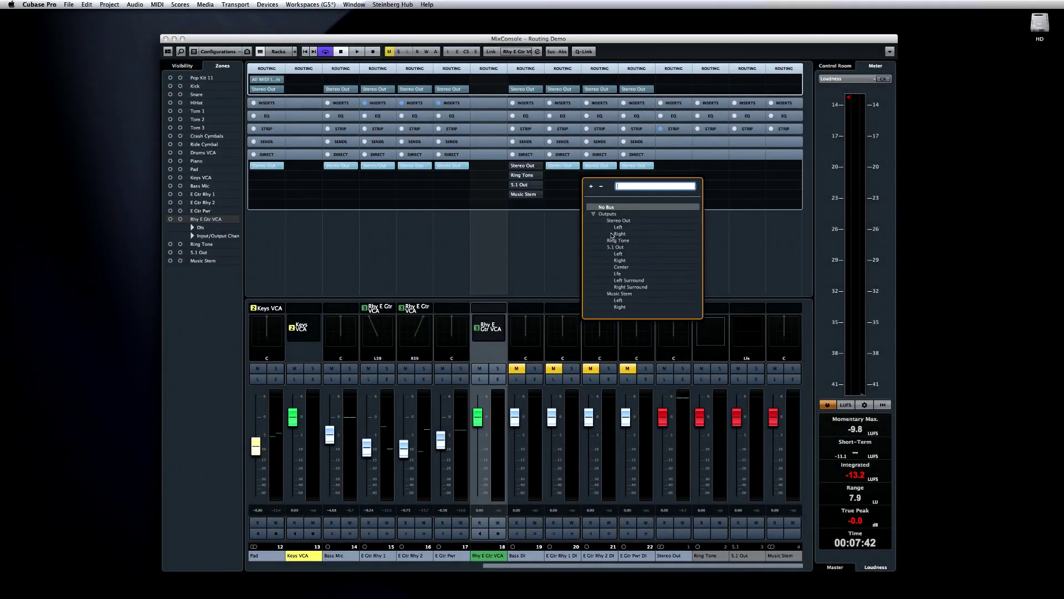
click(619, 247)
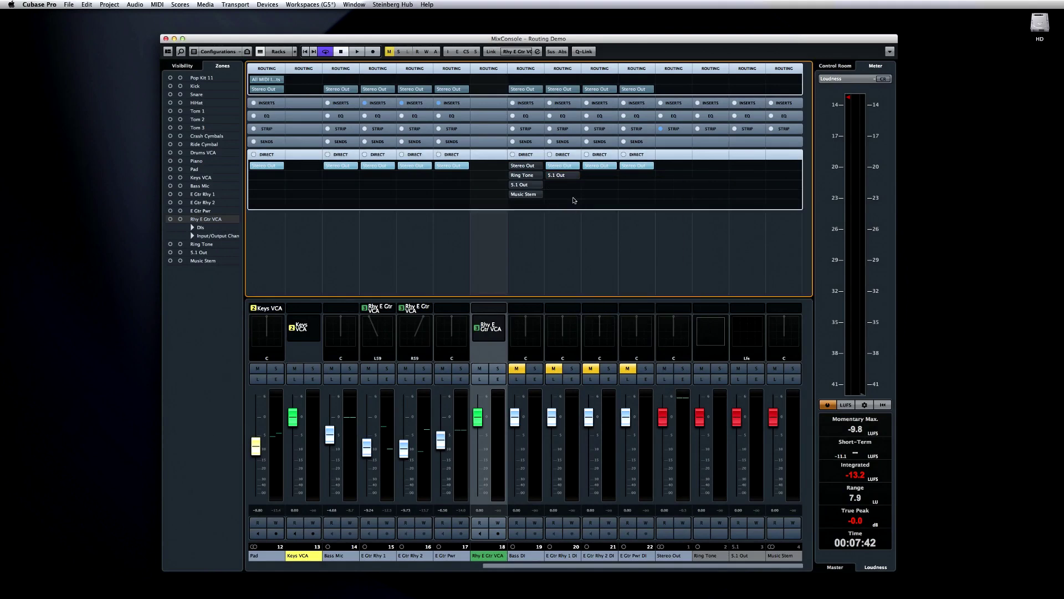
click(576, 184)
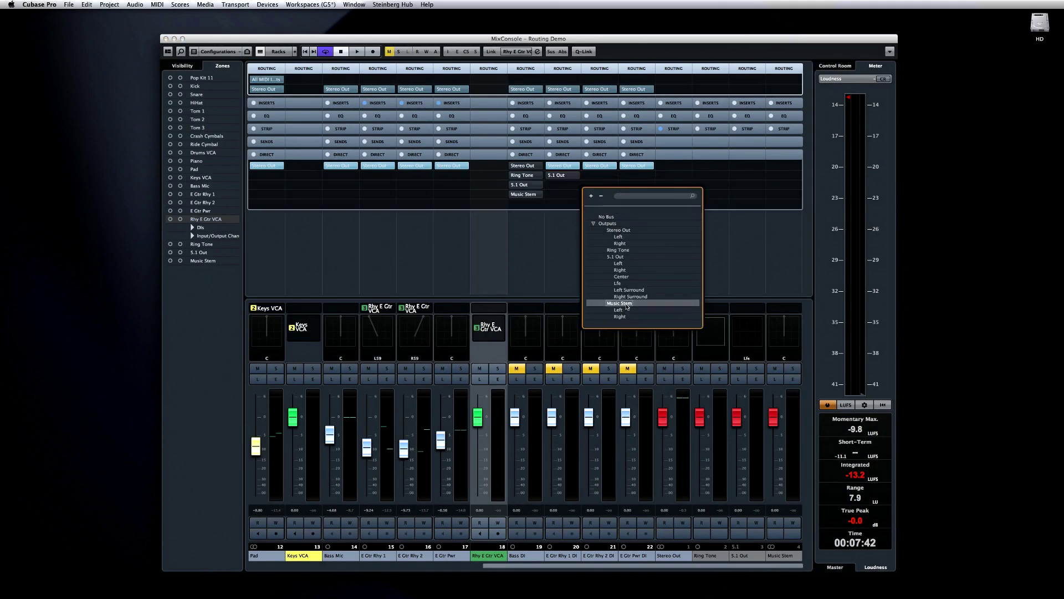
click(627, 305)
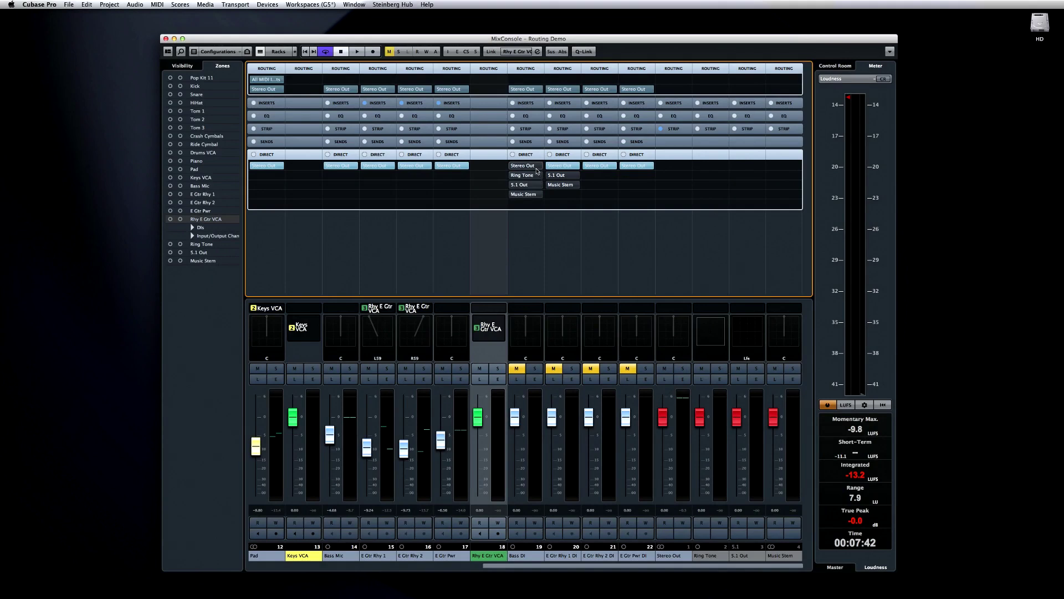
Step: Activate the guitar DI's 5.1 Out and Music Stem destinations, and add Music Stem to E Gtr Pwr
click(537, 185)
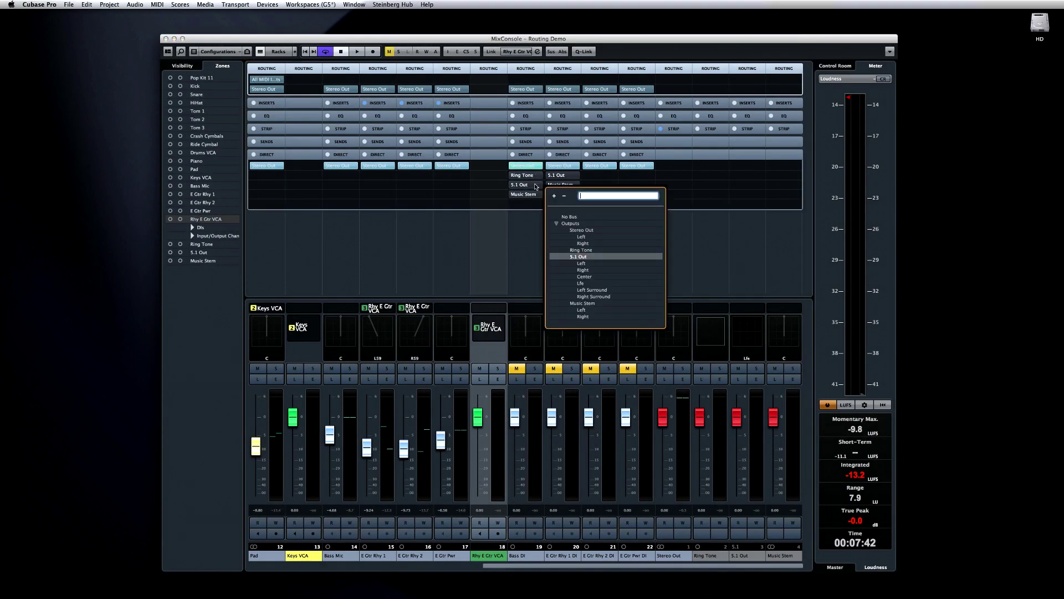
click(537, 187)
click(532, 185)
click(552, 177)
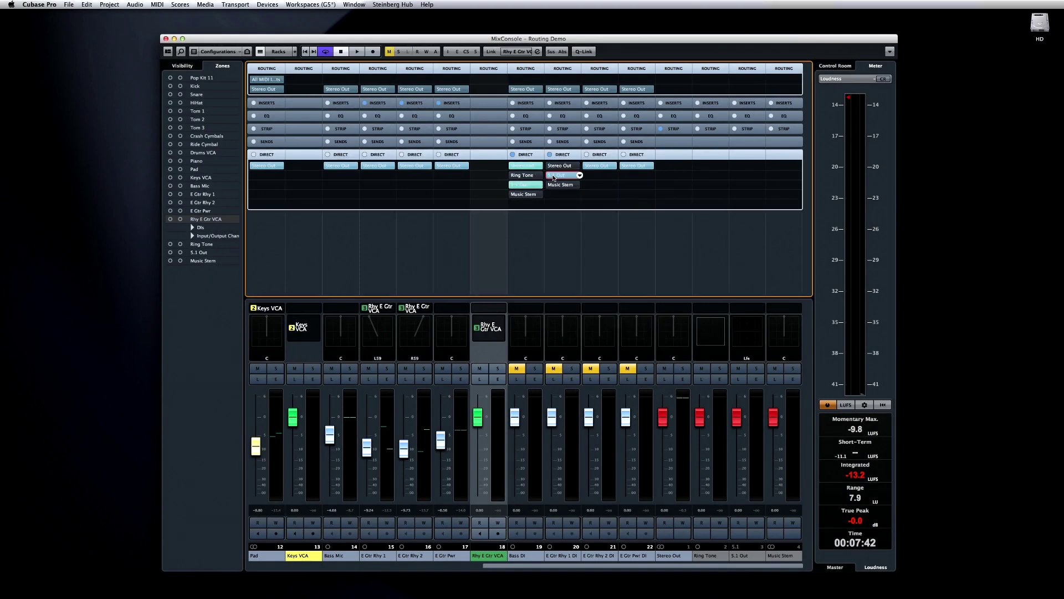
click(562, 185)
click(561, 175)
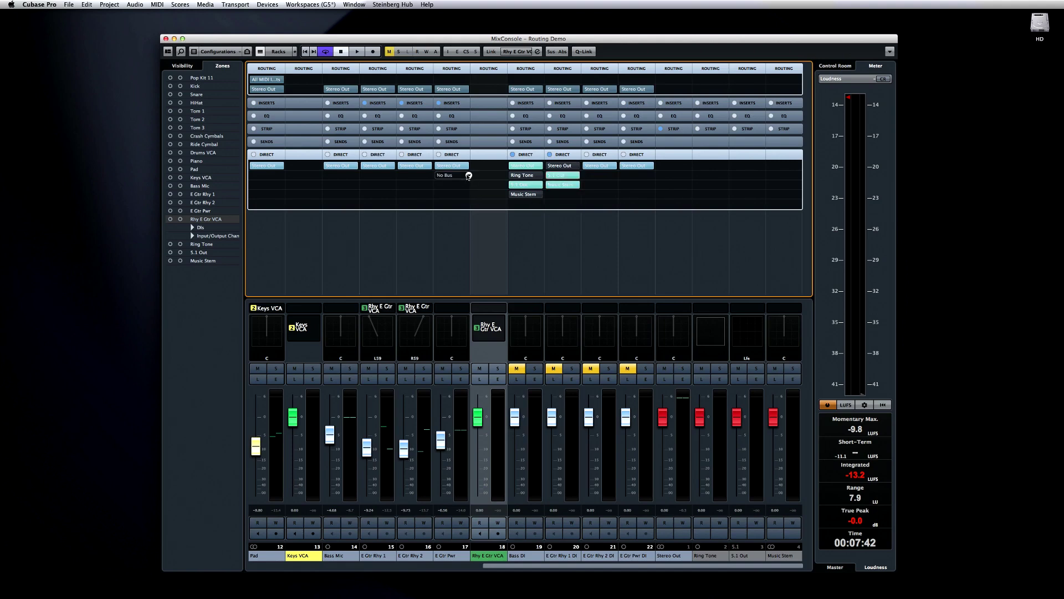
click(469, 175)
click(507, 293)
Step: Batch-export Stereo Out, Ring Tone, 5.1 Out and Music Stem as separate Audio Mixdown WAV files
click(69, 5)
mouse_move(88, 141)
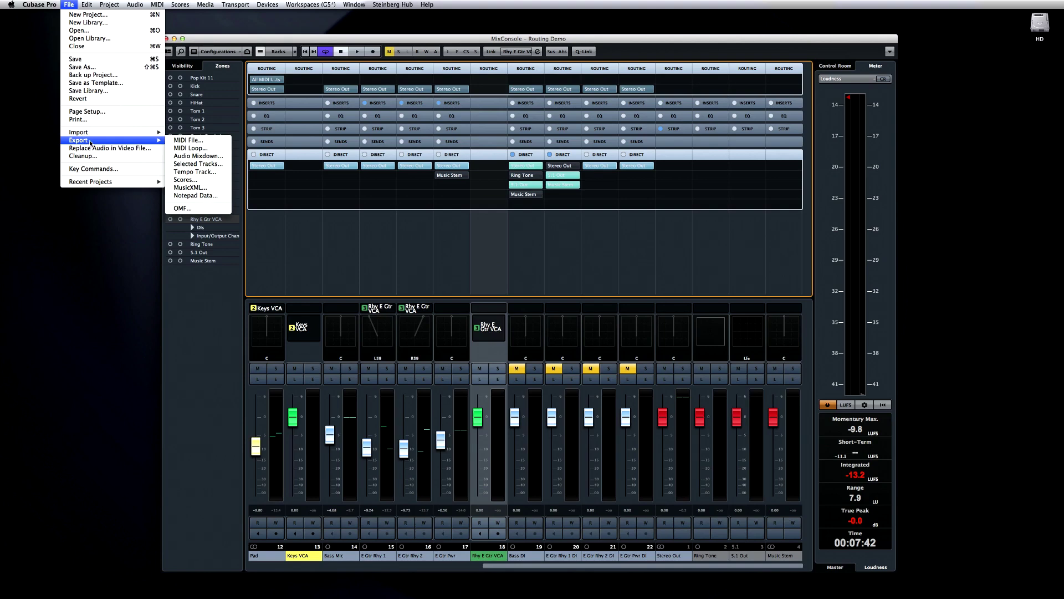
click(187, 156)
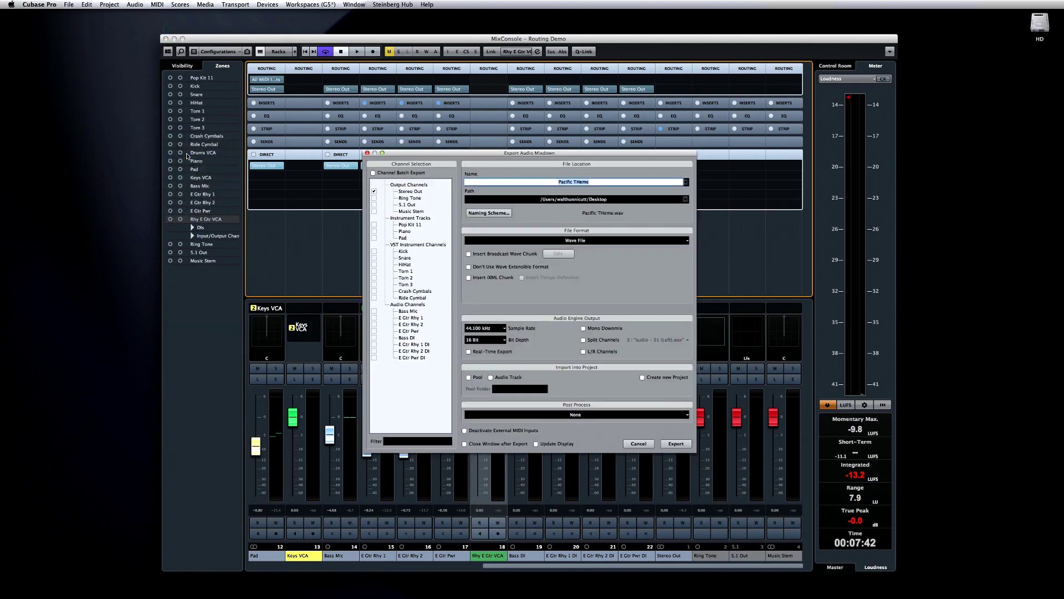
click(373, 173)
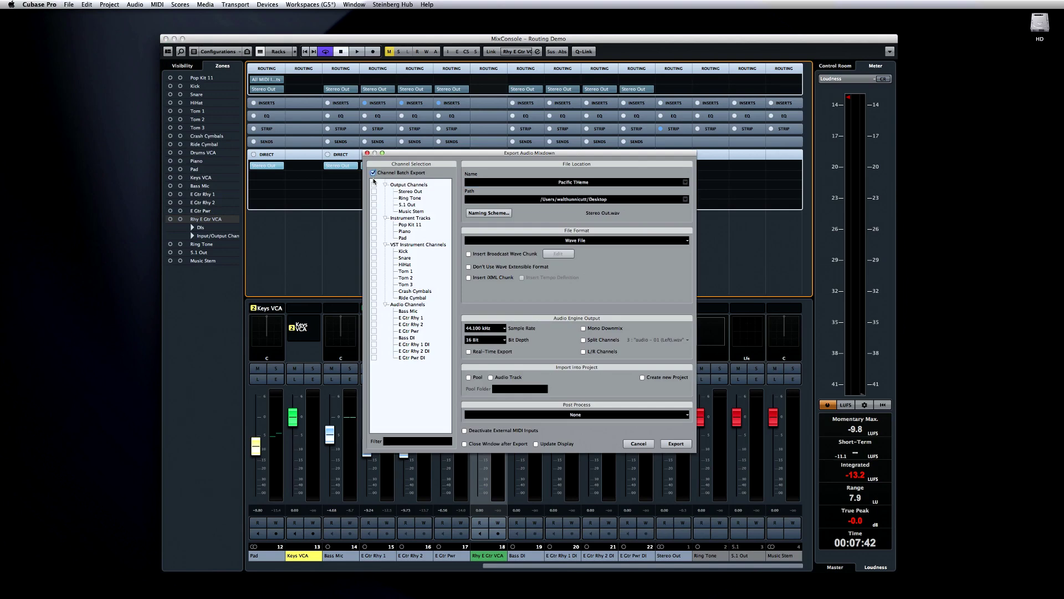
click(374, 185)
click(676, 443)
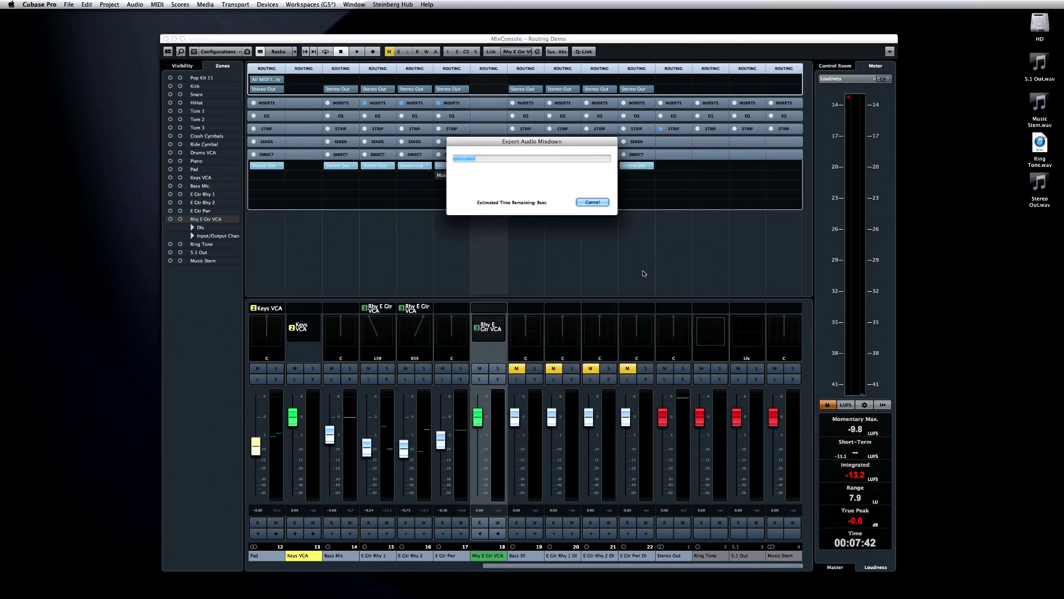